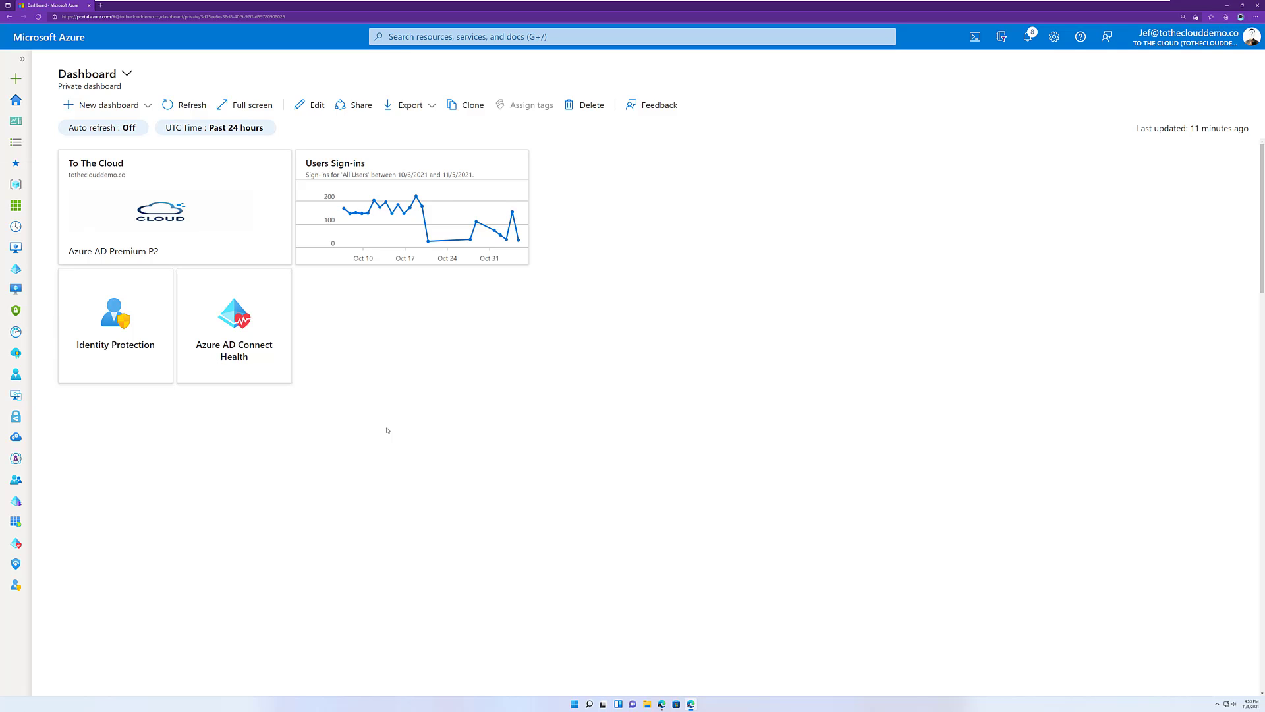
Start a new Identity Governance catalog named "External Collaboration" in the To The Cloud directory.
left_click(247, 200)
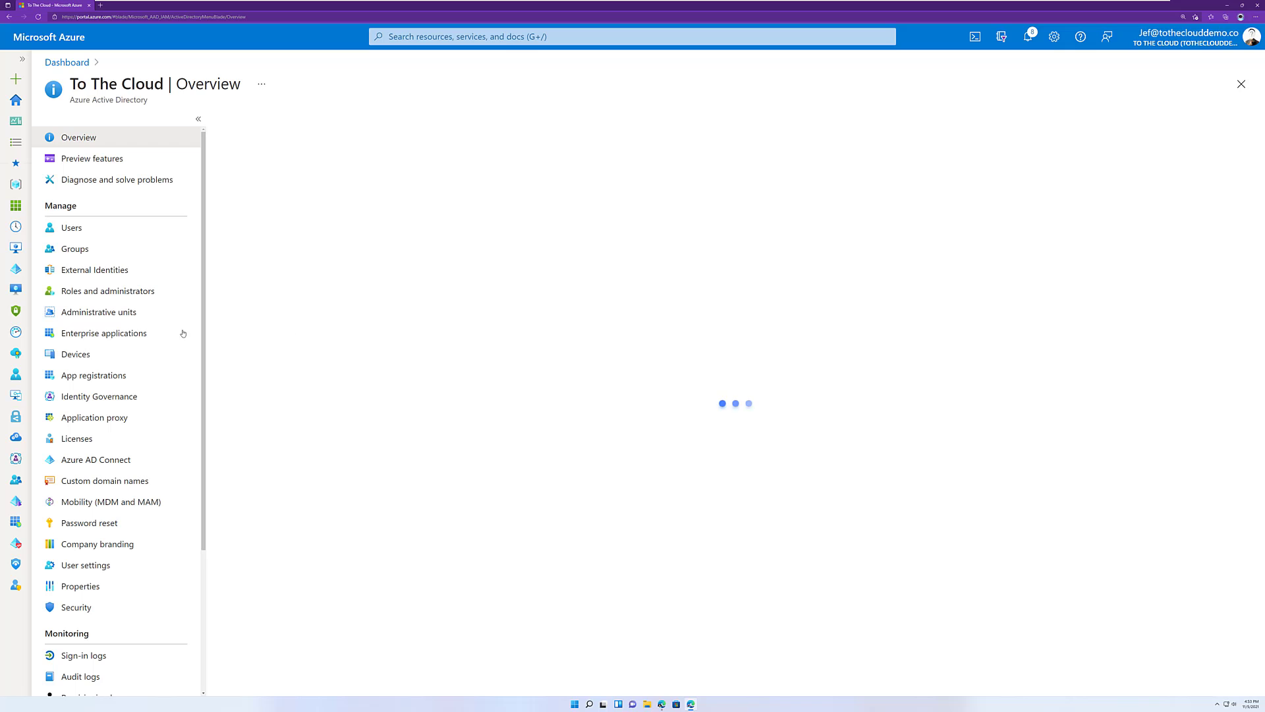
left_click(100, 396)
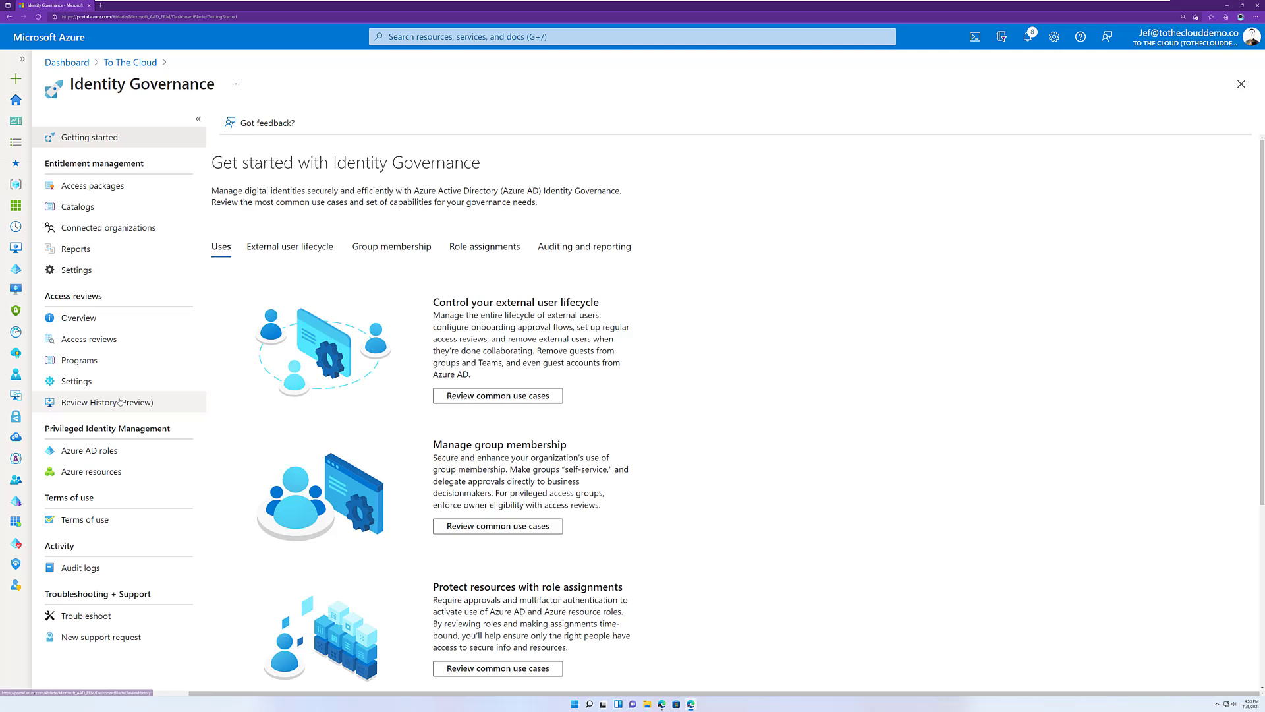
left_click(90, 207)
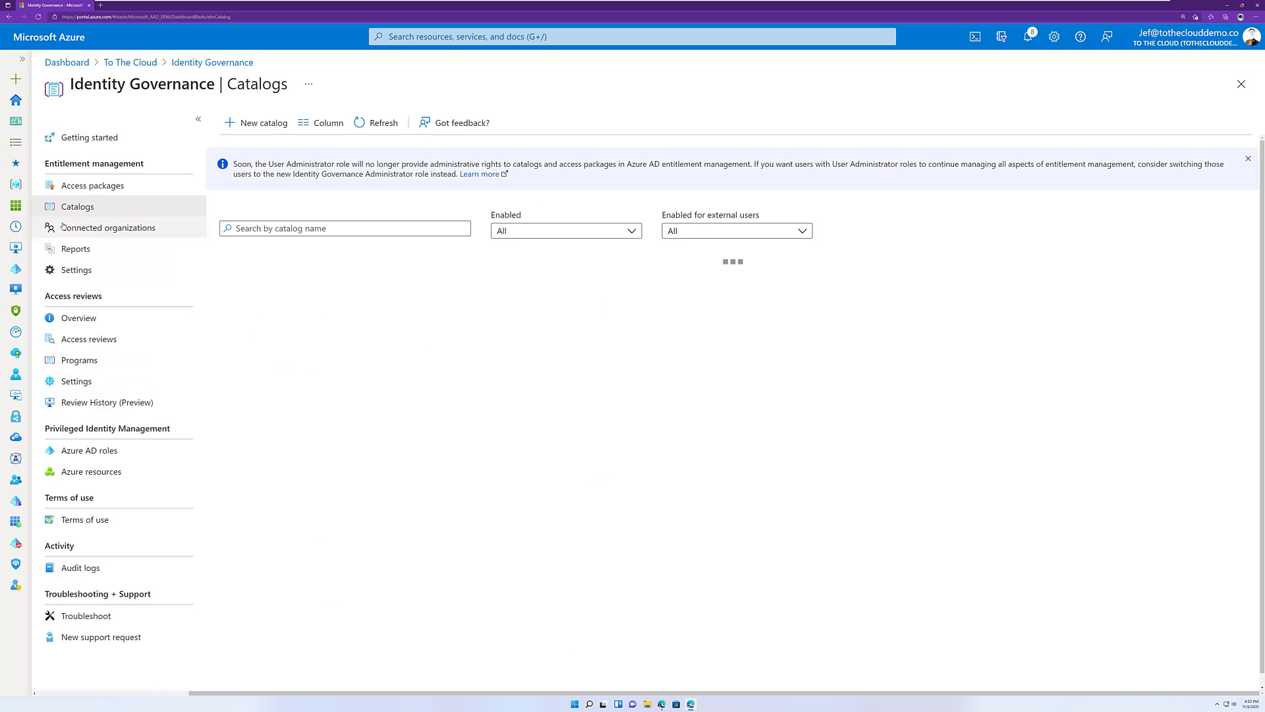
left_click(265, 122)
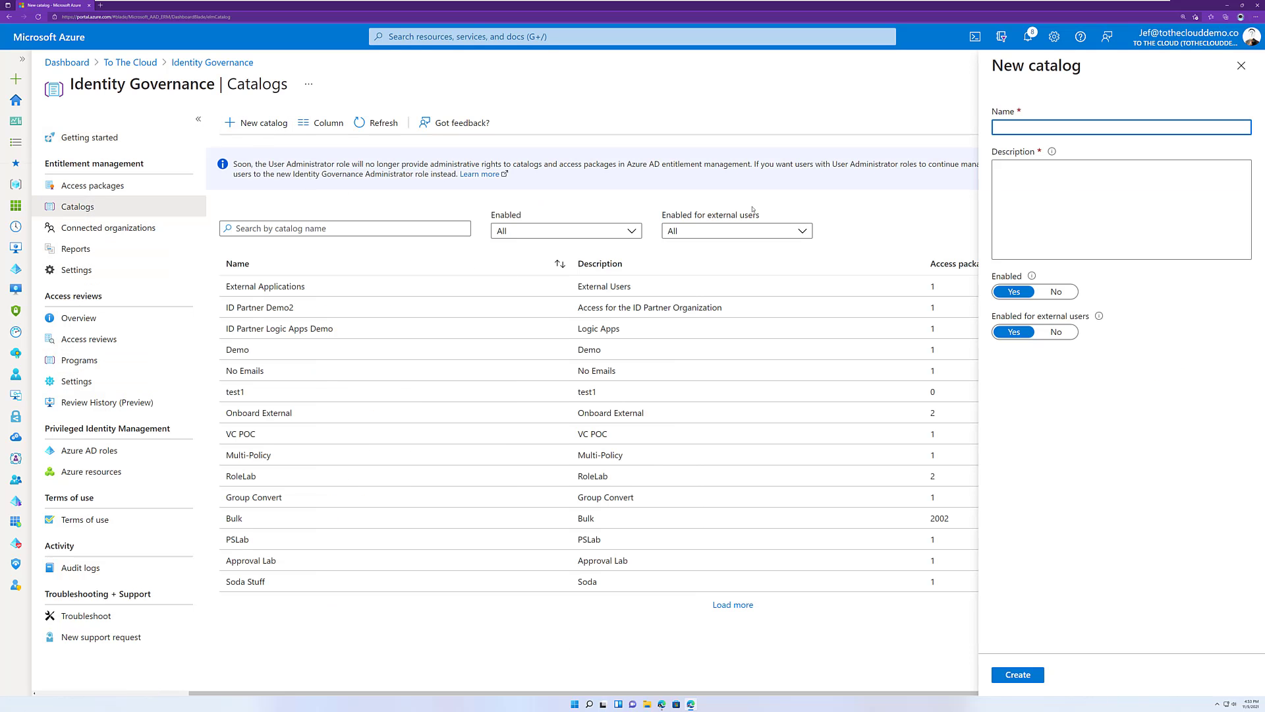
type("External Collaboration")
Describe the new catalog as "External Collaboration Partner Resources" and create it.
left_click(1070, 173)
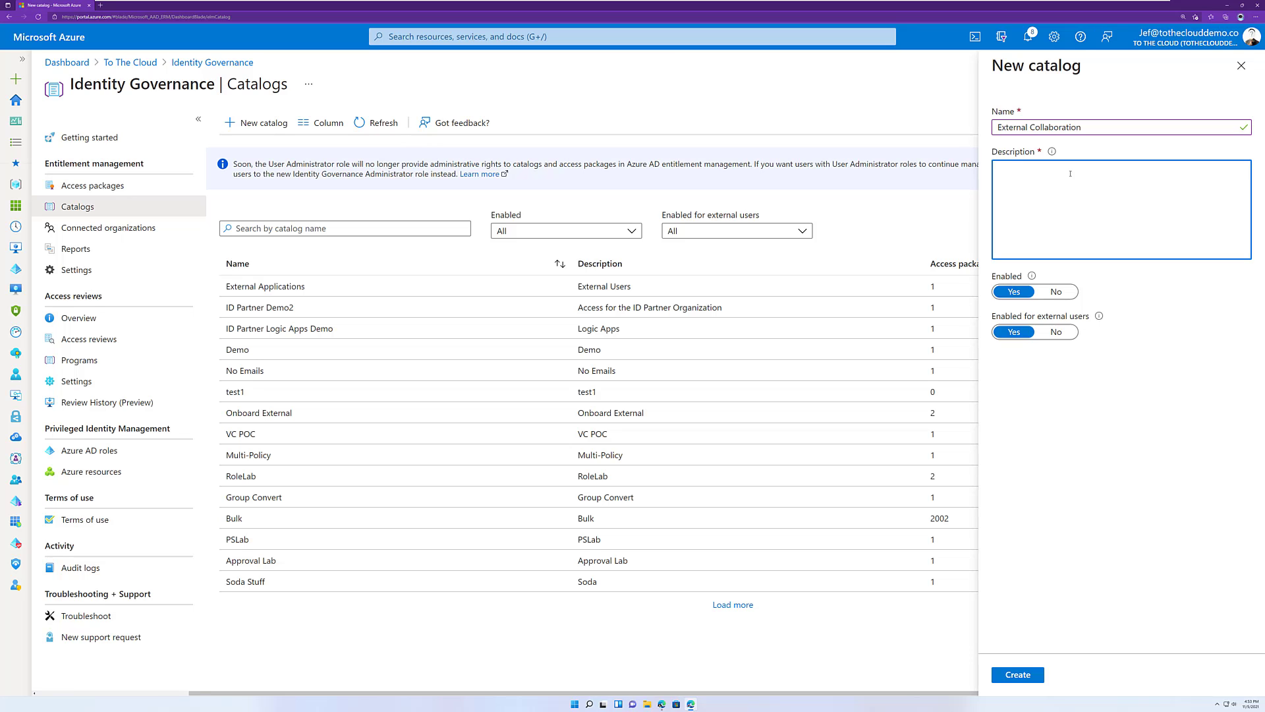
type("External Collbaboration PA")
key("BackSpace")
type("artner Reosu")
key("BackSpace")
key("BackSpace")
key("BackSpace")
type("sources")
left_click(1024, 673)
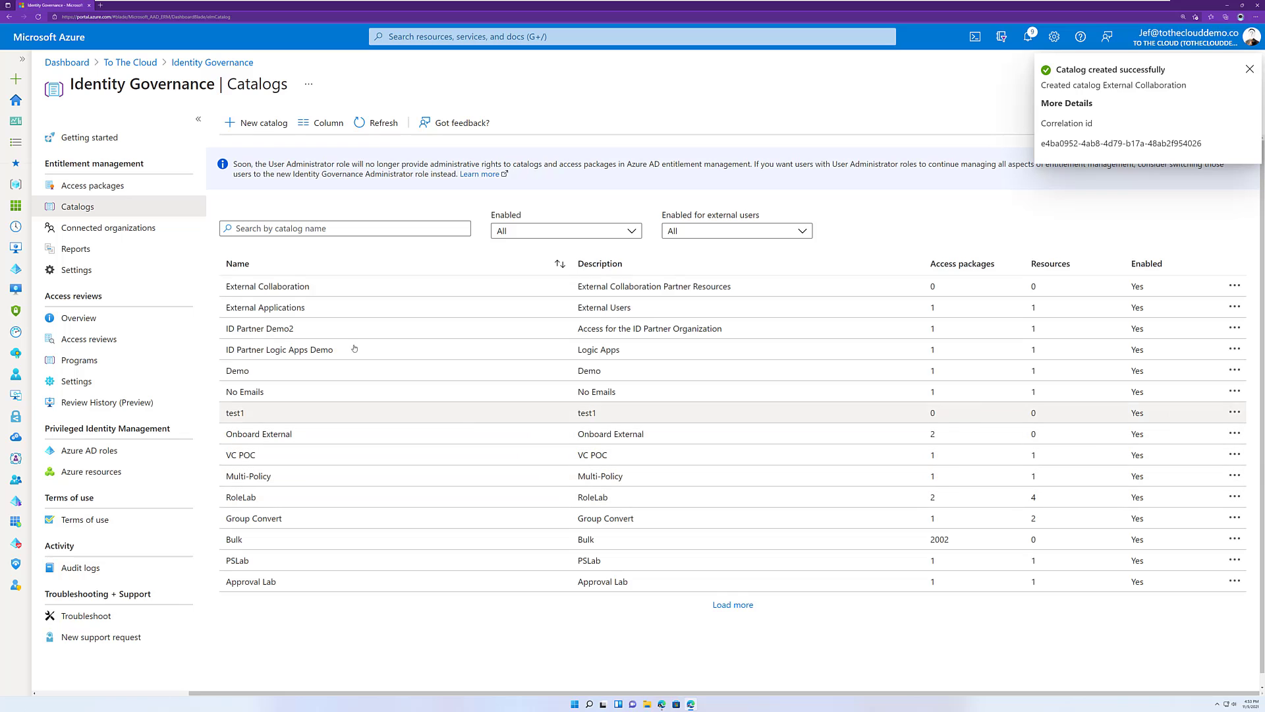
Add the ID Partner Project group as a resource of the External Collaboration catalog.
left_click(298, 291)
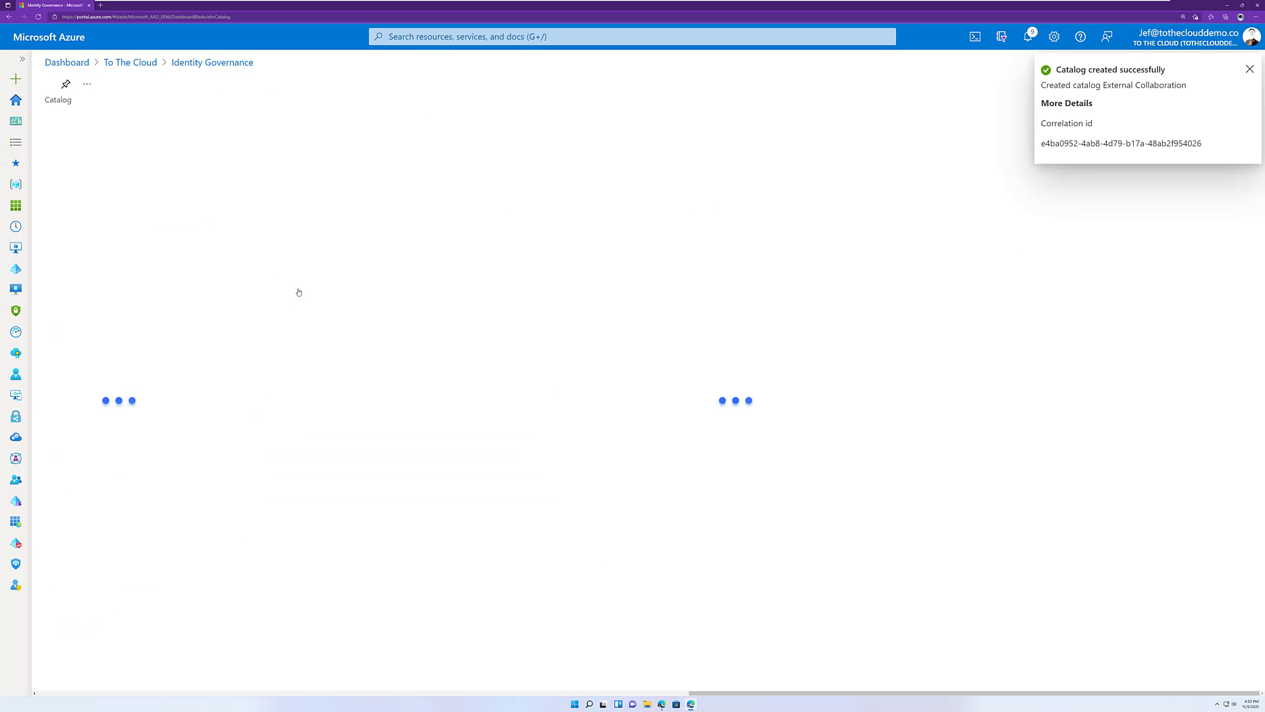
left_click(93, 185)
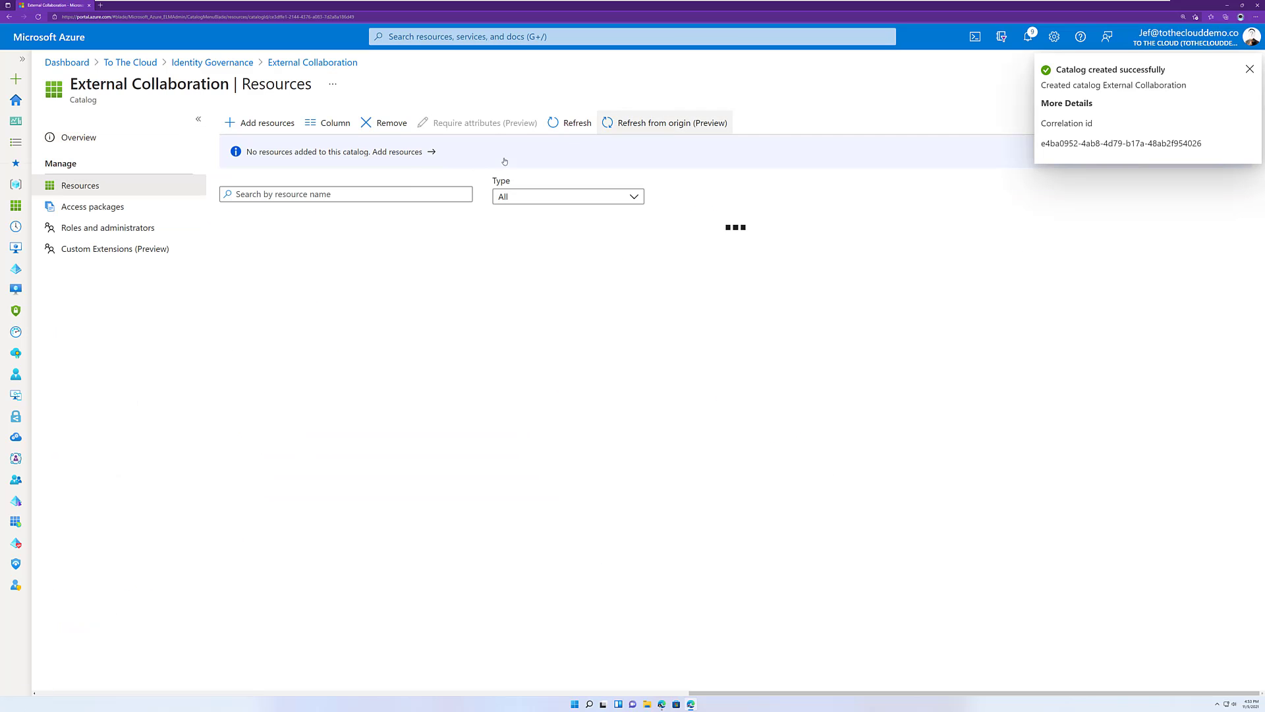
left_click(264, 123)
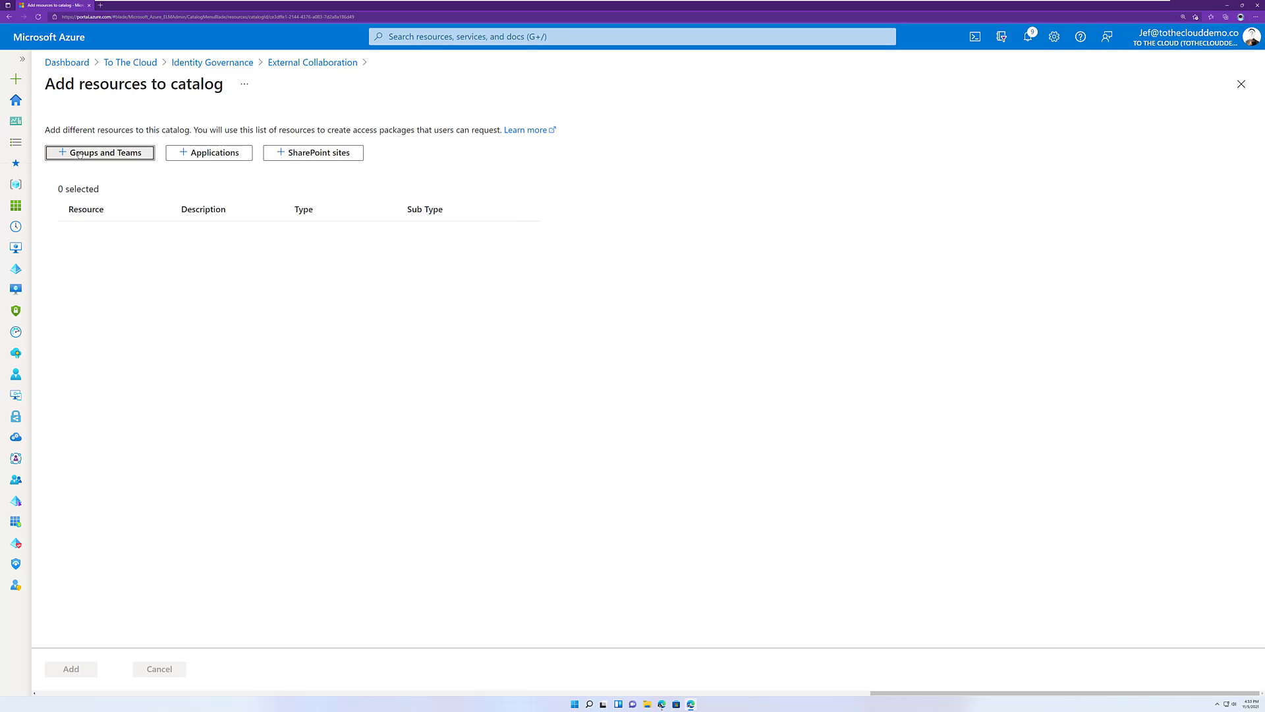
left_click(79, 153)
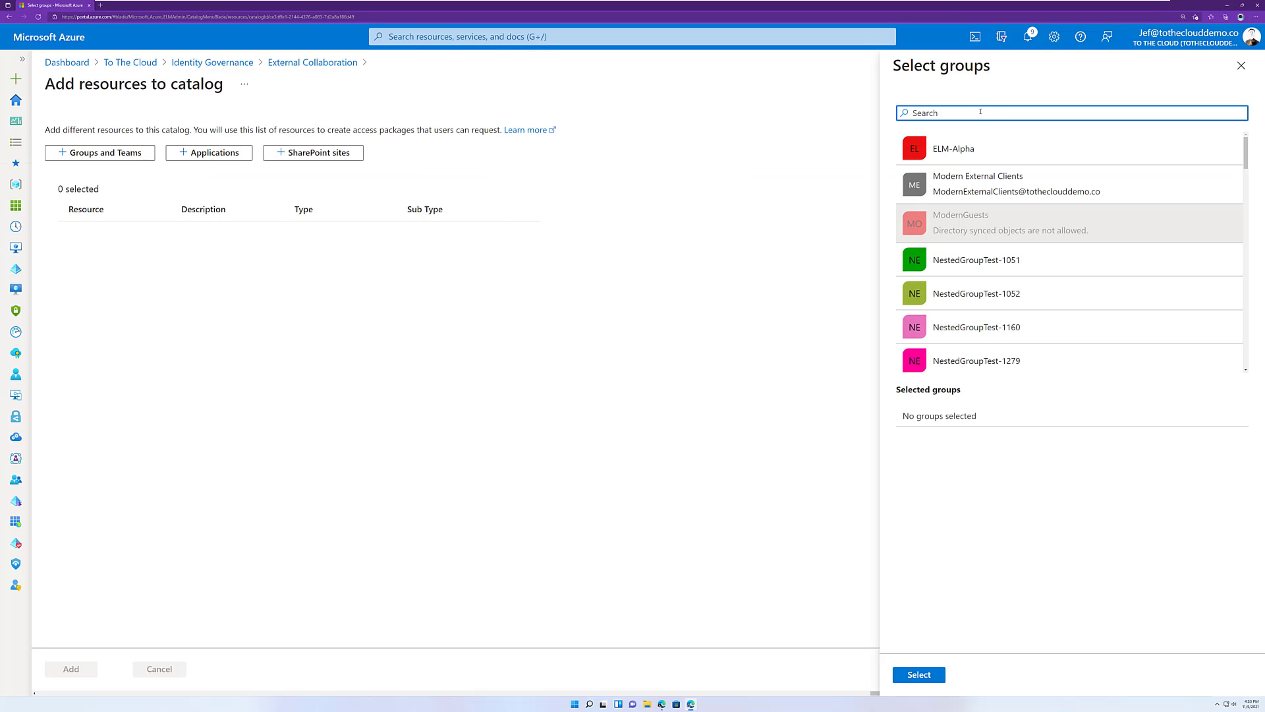
type("ID part")
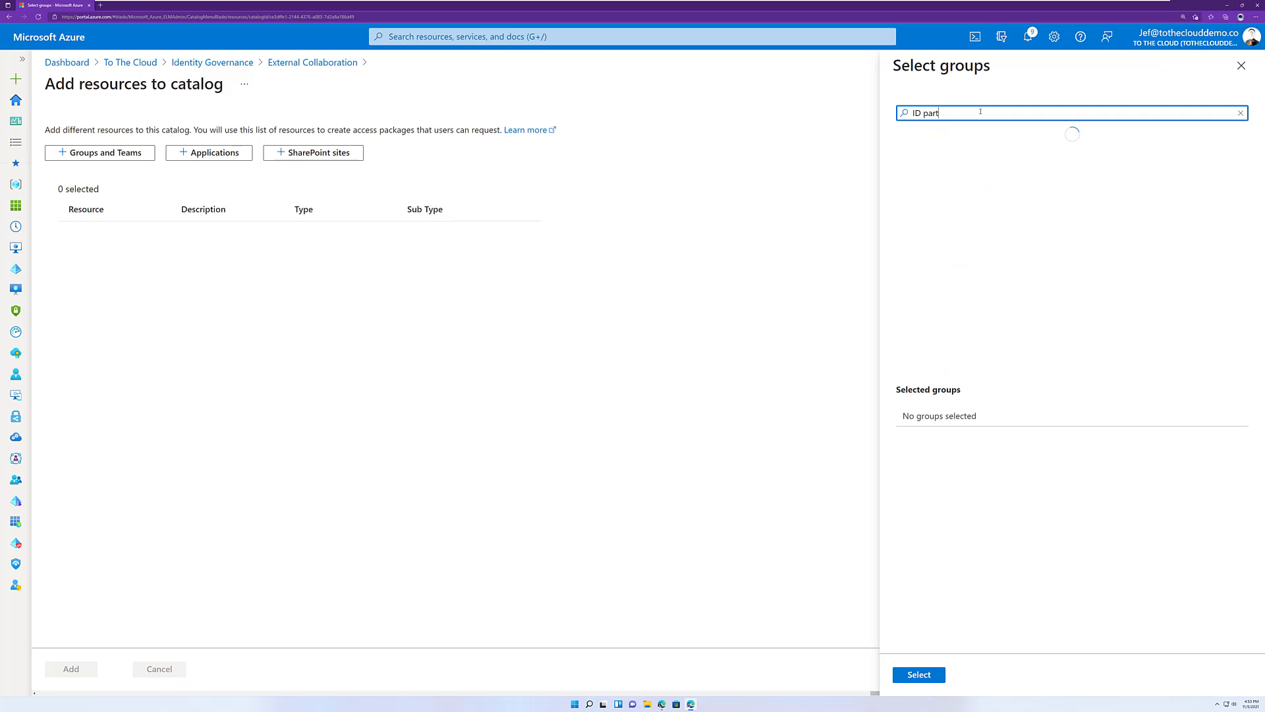
left_click(969, 151)
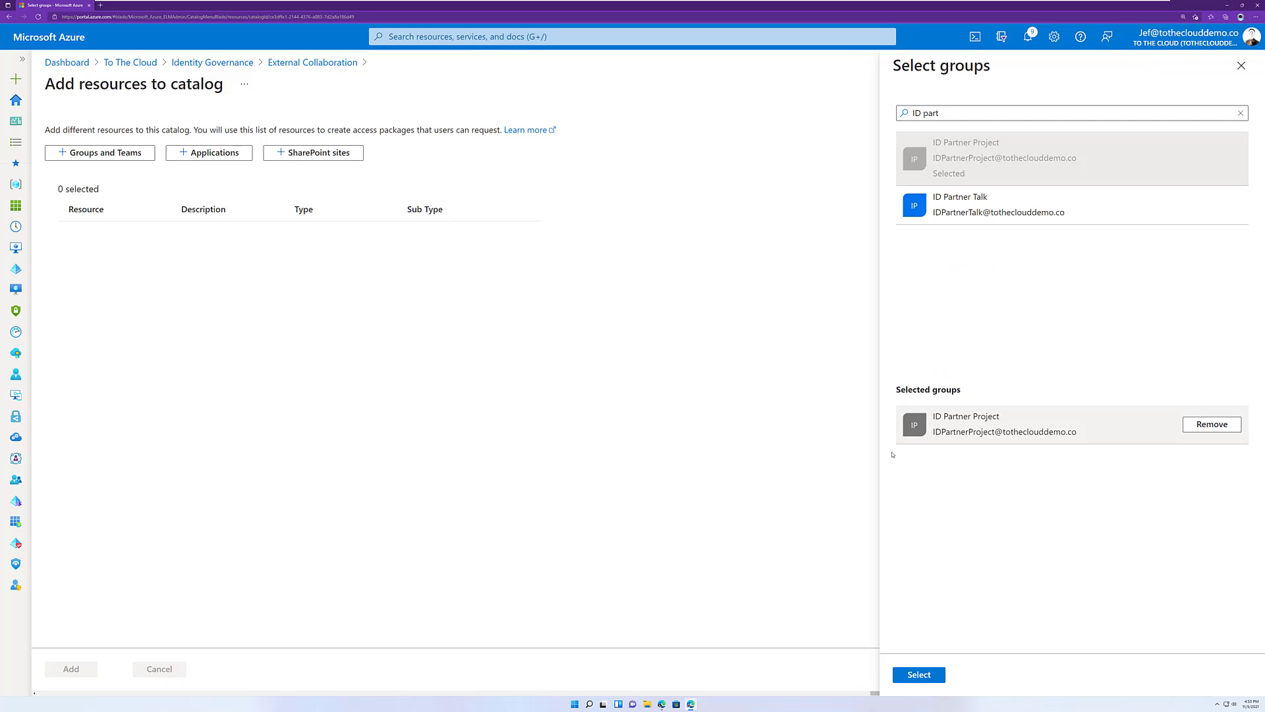
left_click(920, 675)
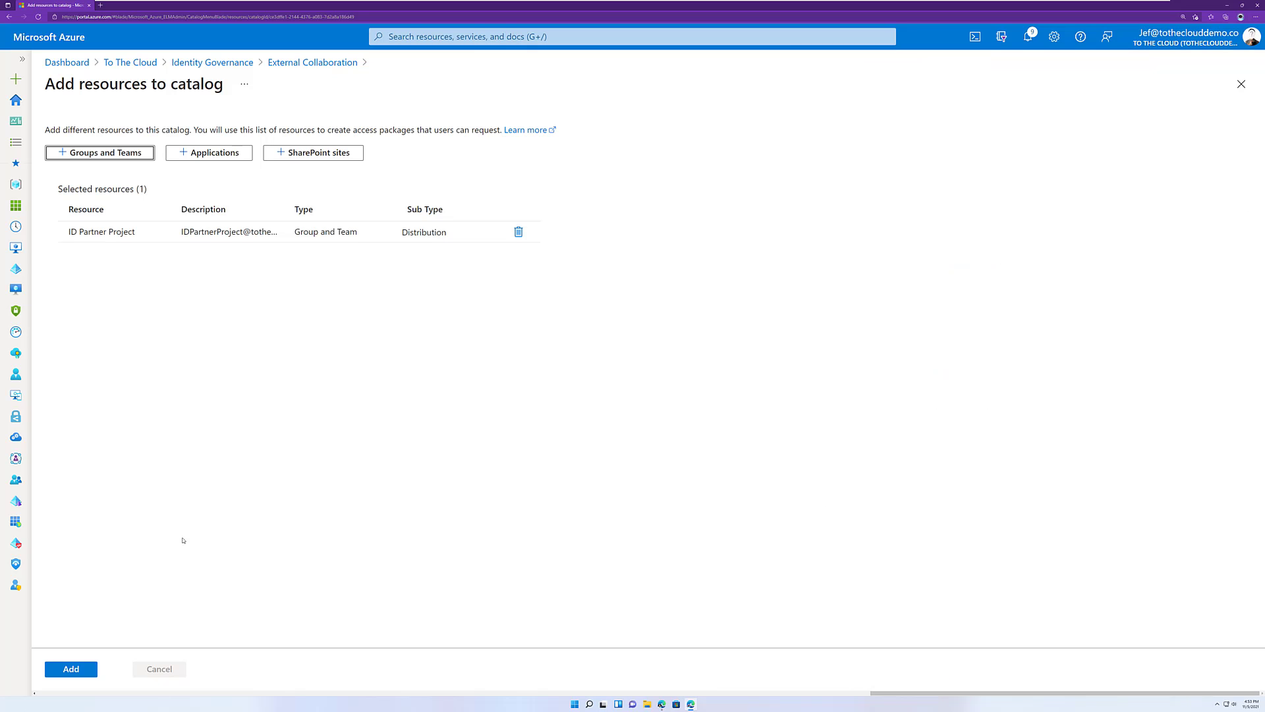
left_click(72, 669)
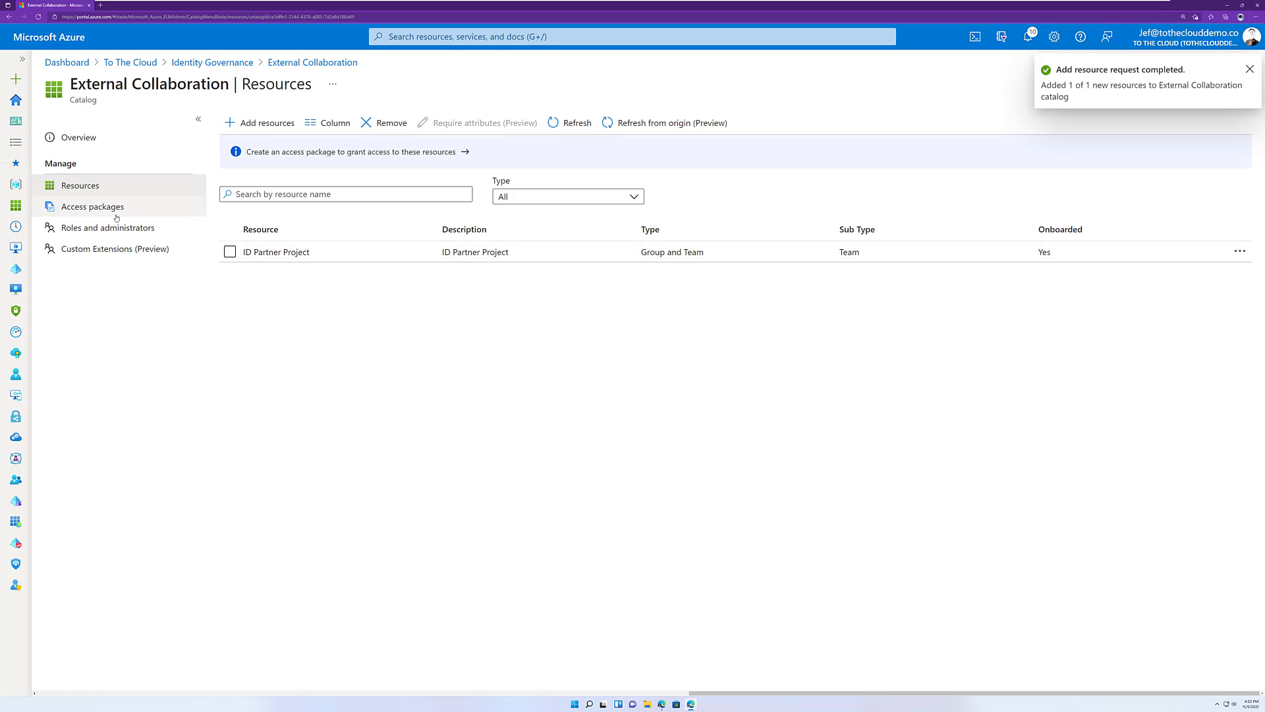
Start a custom extension in the External Collaboration catalog named "Notify MS Teams when External User Joins".
left_click(105, 251)
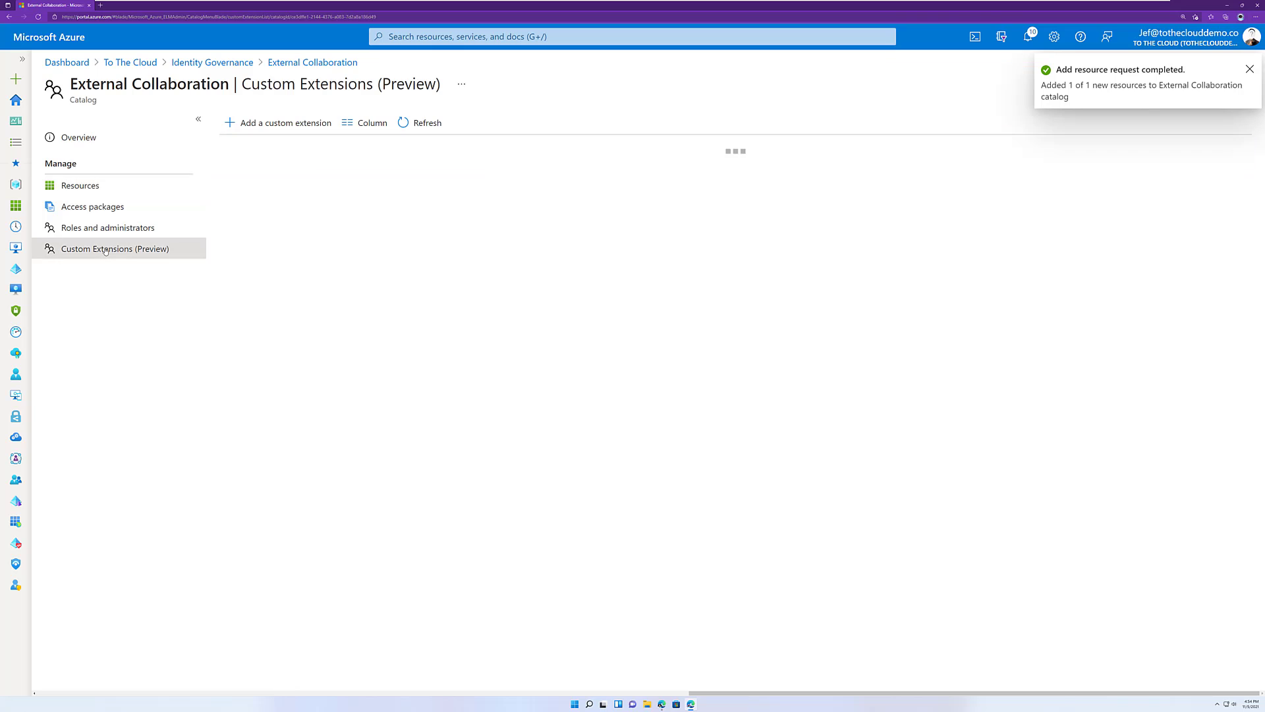
left_click(248, 123)
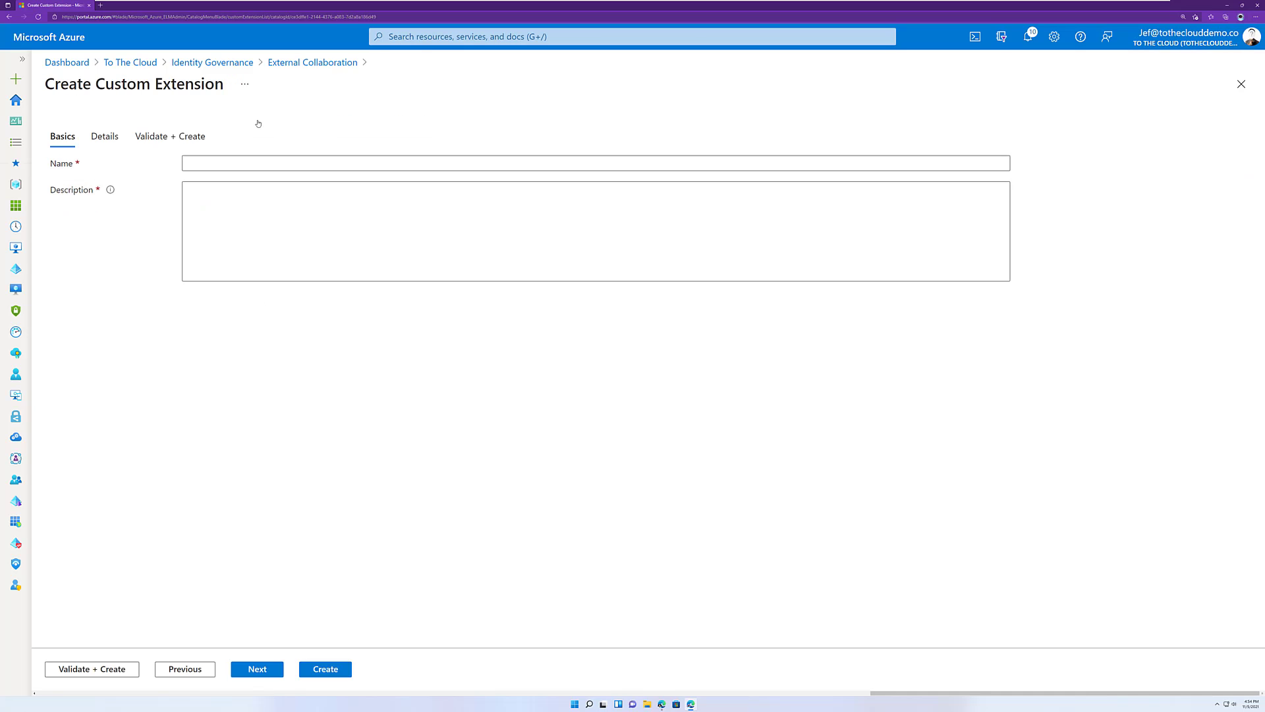
left_click(217, 164)
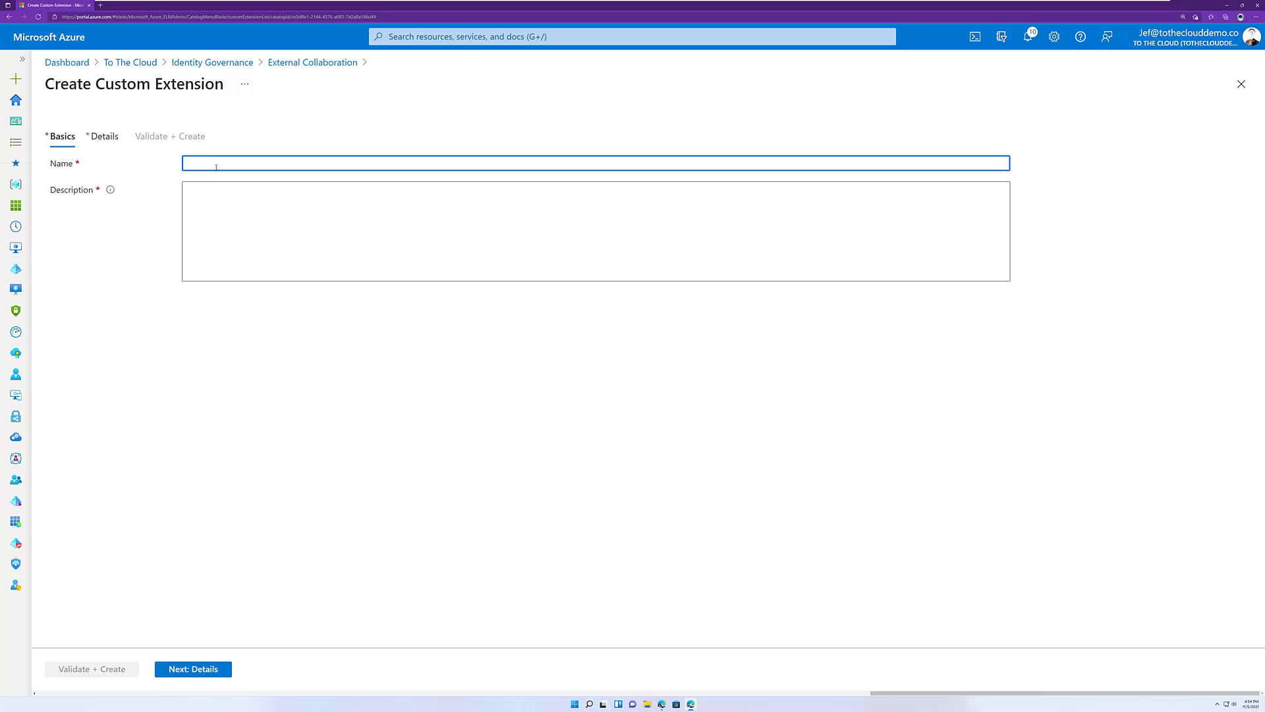
type("Notify MS Teams when External User Joins")
Describe the custom extension as "Notify MS Teams when External User Joins" and proceed to its details.
key("Tab")
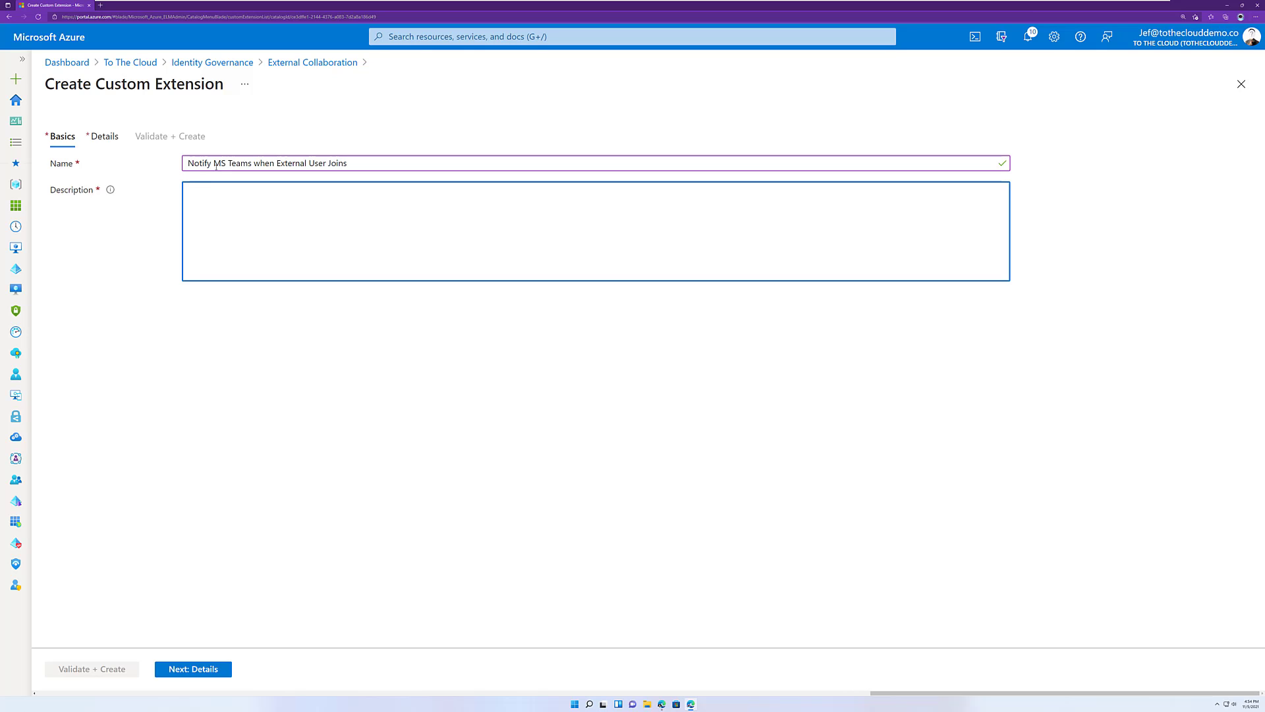
type("Notify")
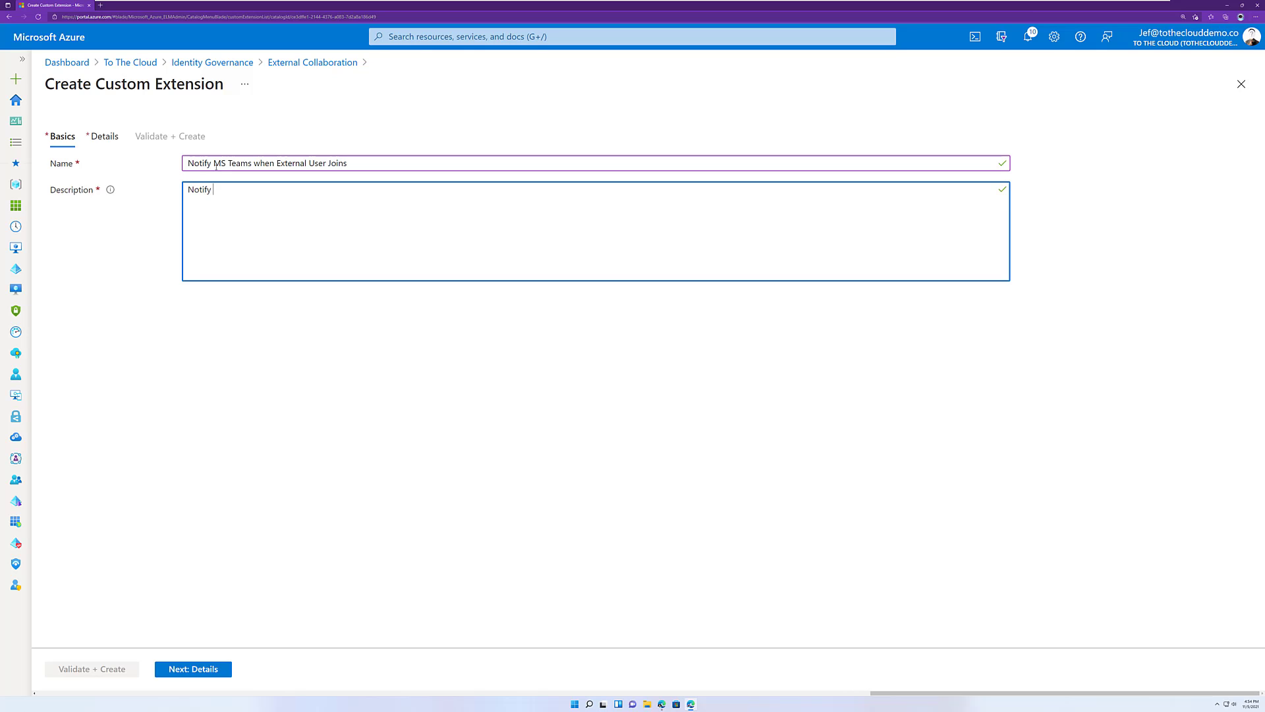
type(" MS Teams when External User Joins")
left_click(196, 676)
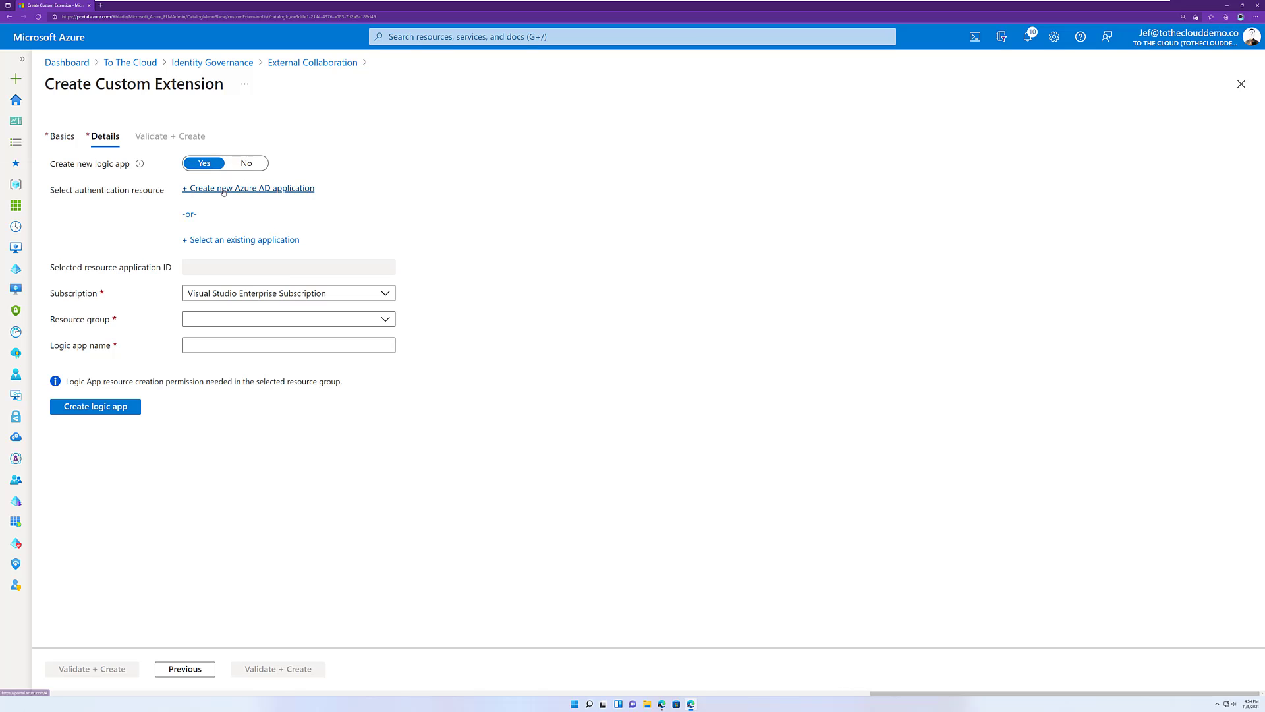
Register a new Azure AD application named "EM Notify MS Teams For External Users" as the extension's authentication resource.
left_click(223, 192)
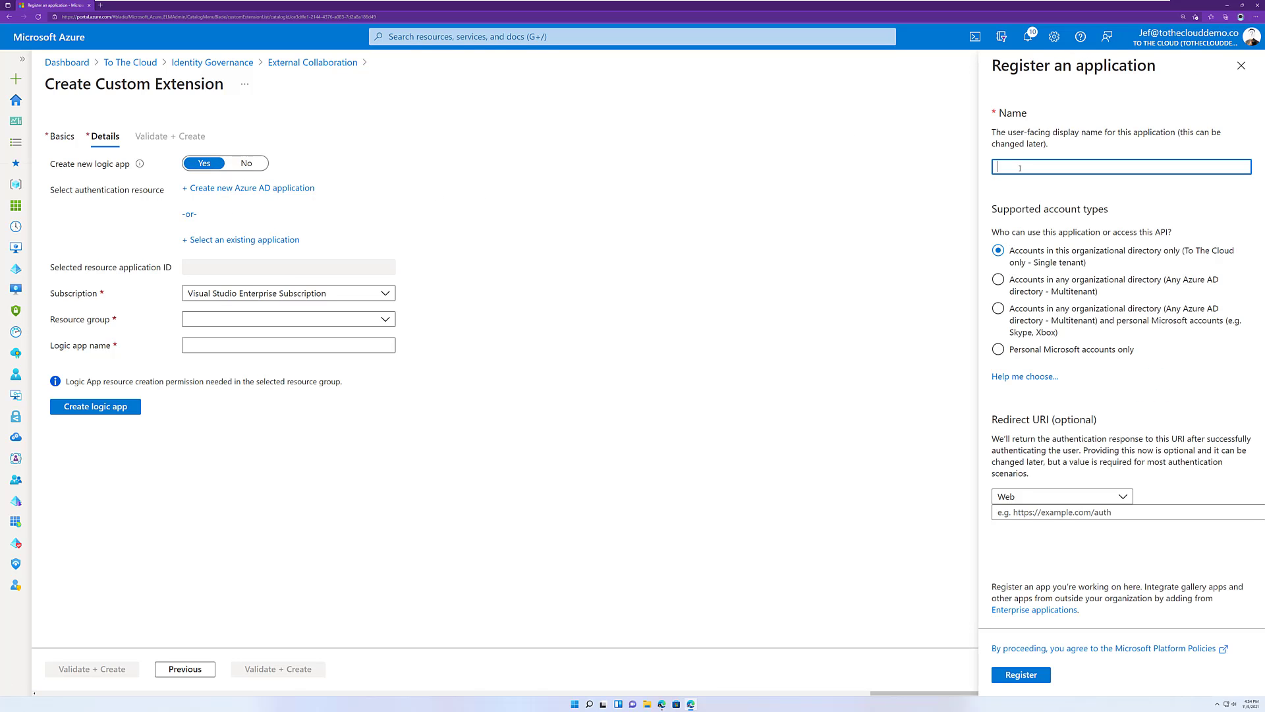
type("EM Notify MS Teams For External Users")
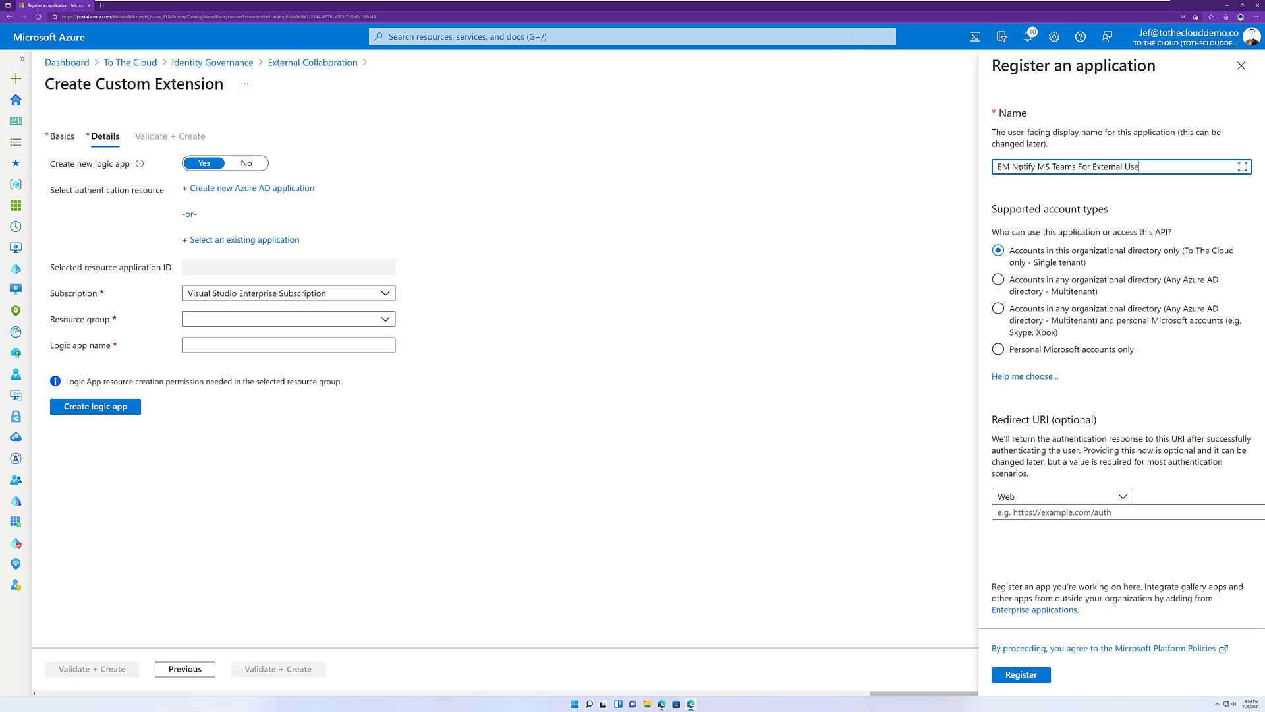
left_click(1021, 674)
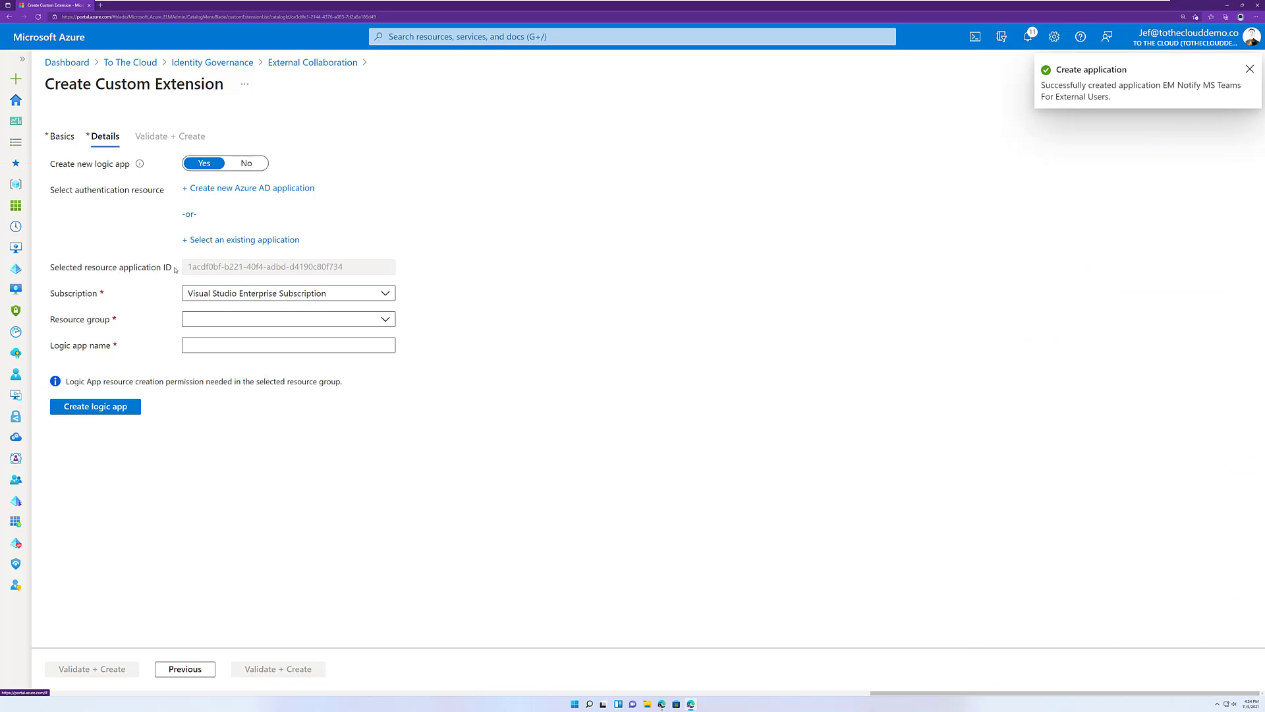
Create the logic app "Notify-MSTeams-ExternalUsers" in the LearnLab resource group, and create the custom extension with it.
left_click(232, 321)
left_click(222, 385)
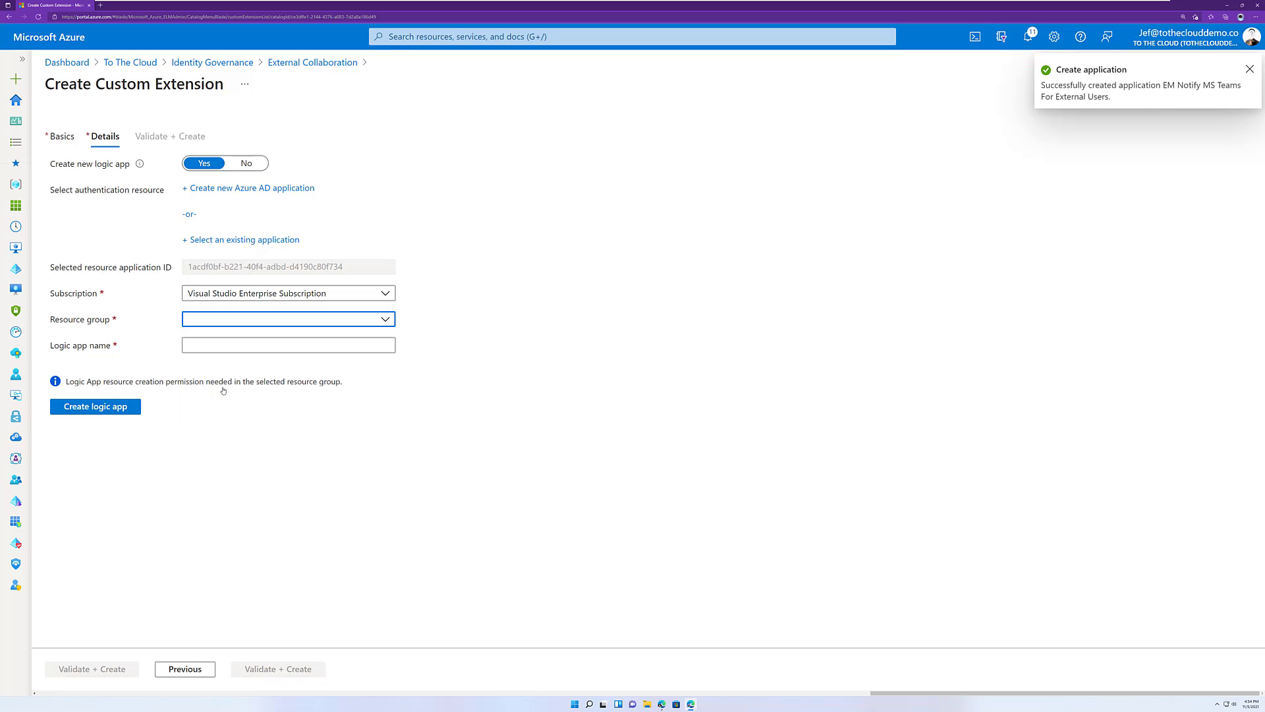
left_click(217, 345)
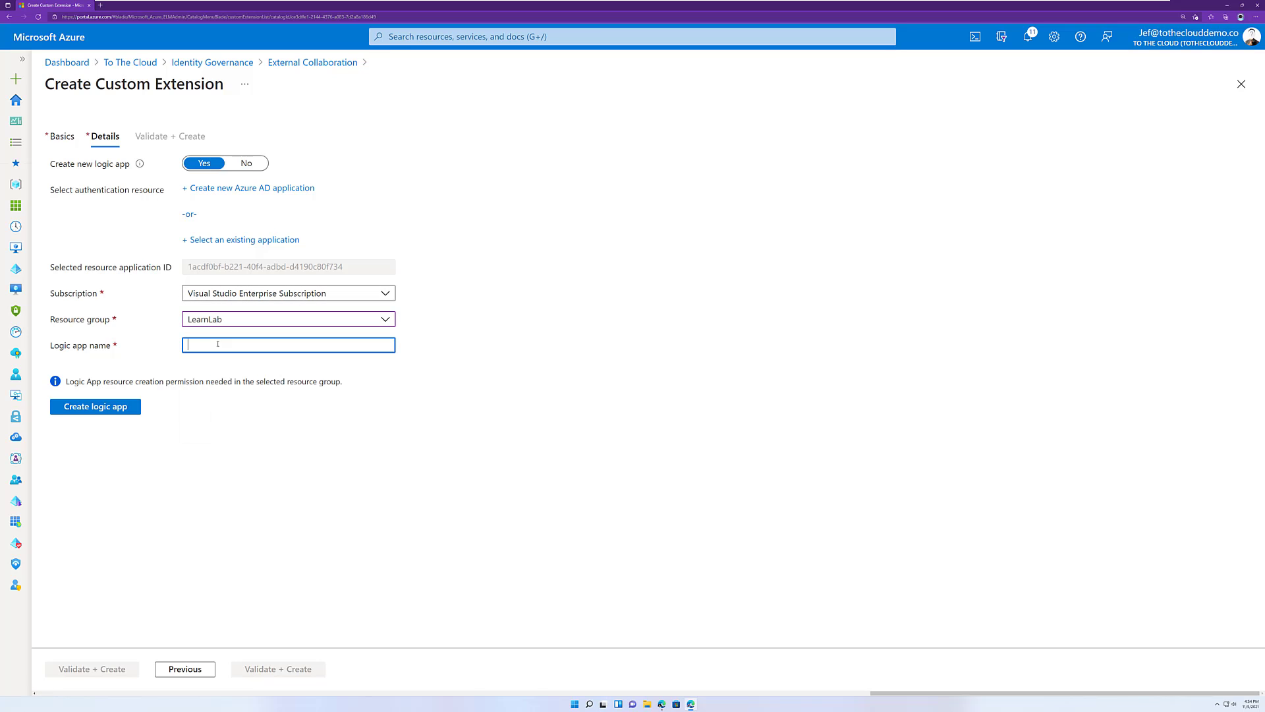
type("Notufy")
type("y-MS")
type("Teams-ExternalUsers")
left_click(97, 406)
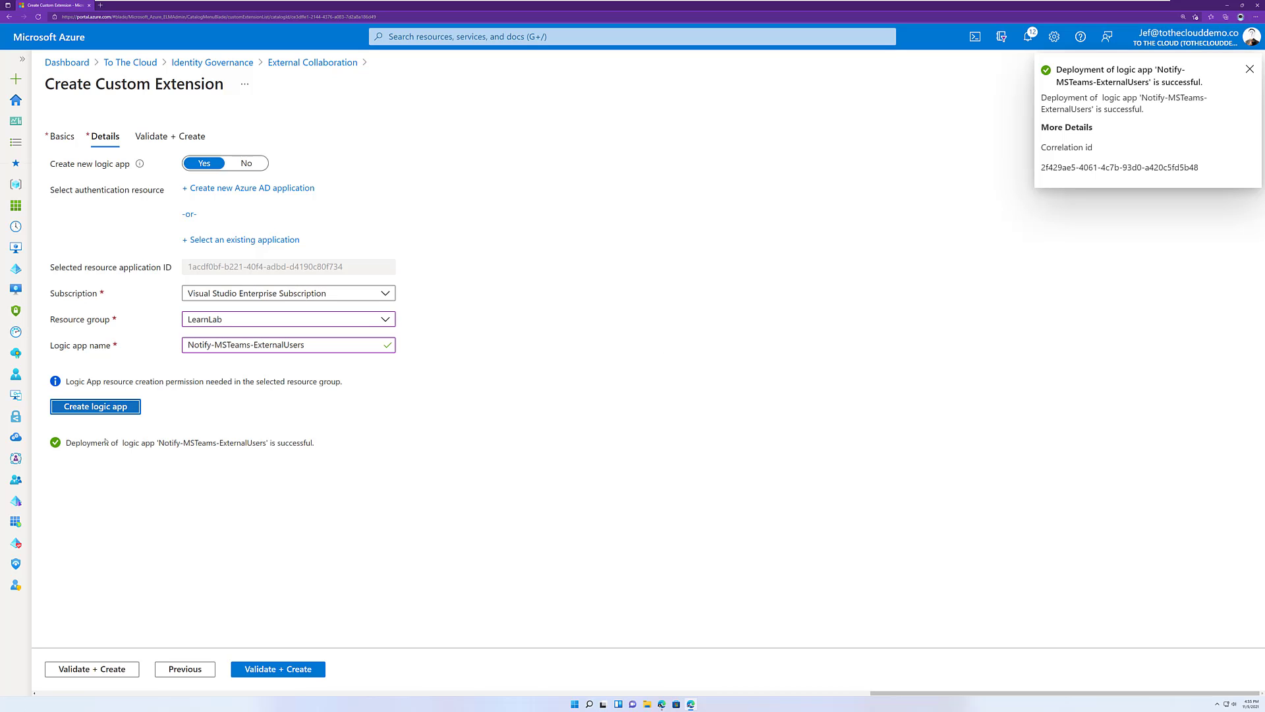
left_click(294, 671)
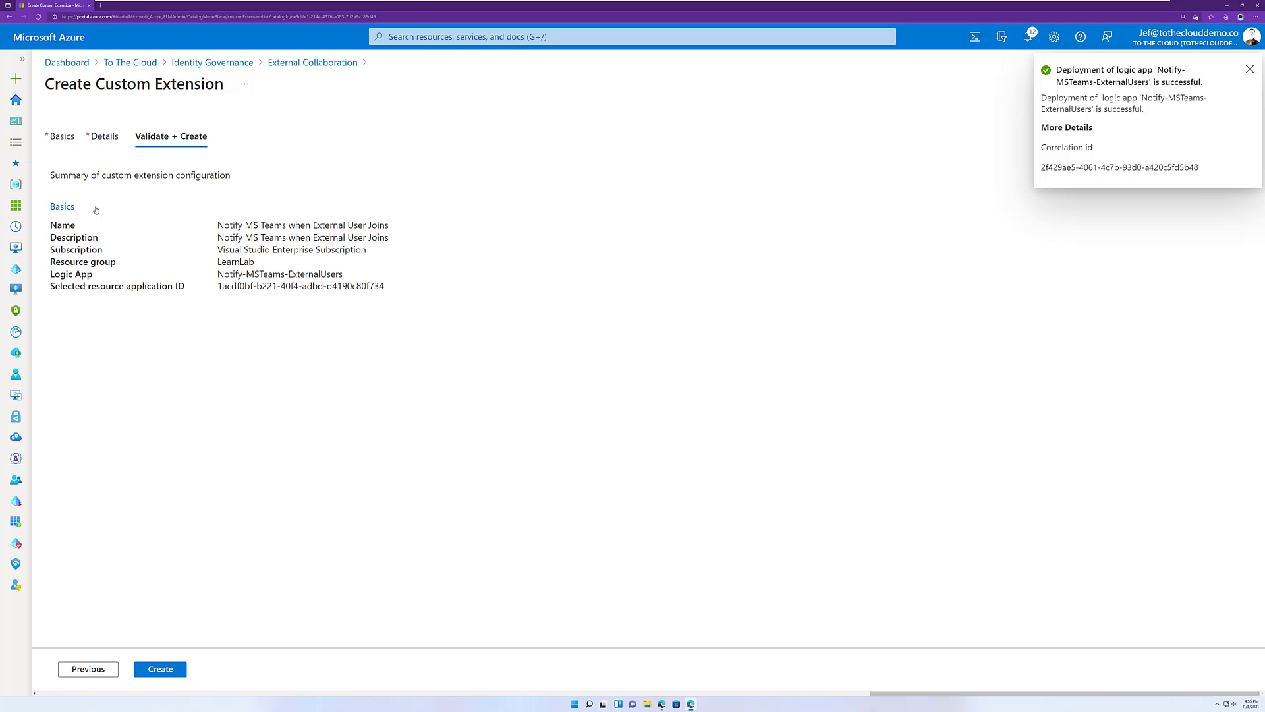
left_click(163, 671)
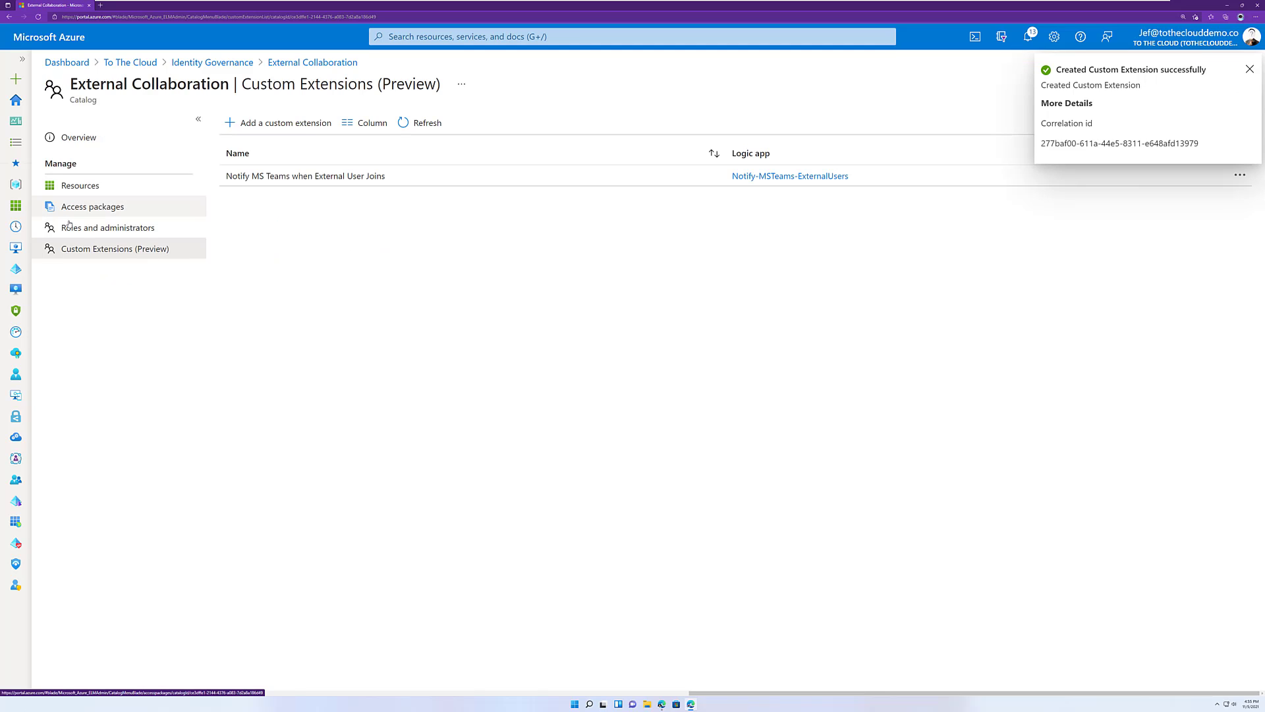
Start a new access package in the External Collaboration catalog with "ID Partner Teams" as both name and description.
left_click(104, 206)
left_click(259, 125)
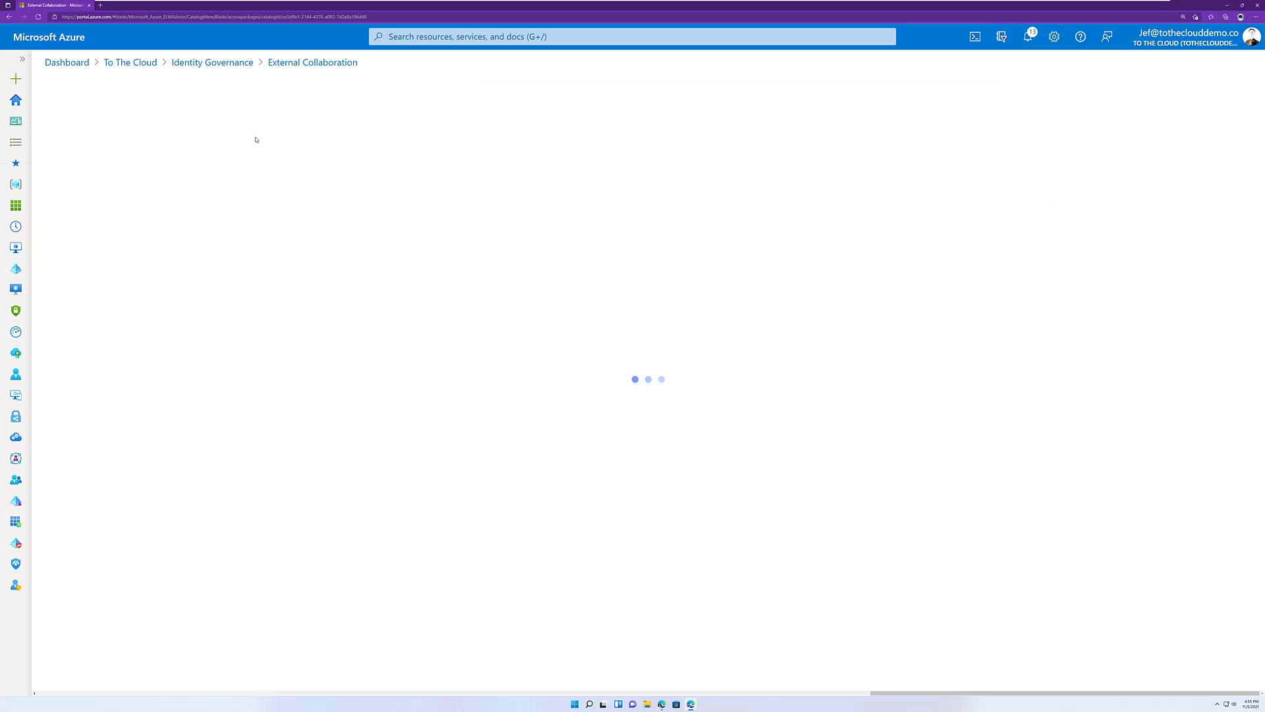
left_click(265, 208)
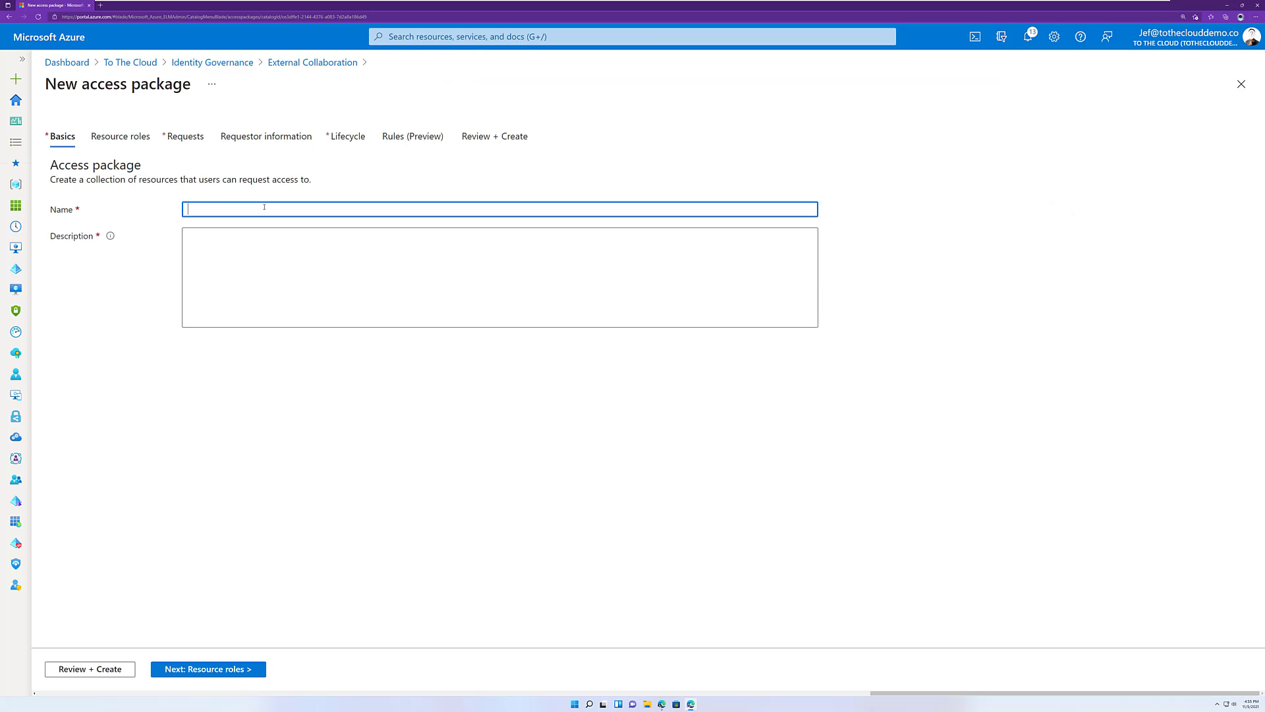
type("ID Partner Teams")
left_click(252, 251)
type("IS")
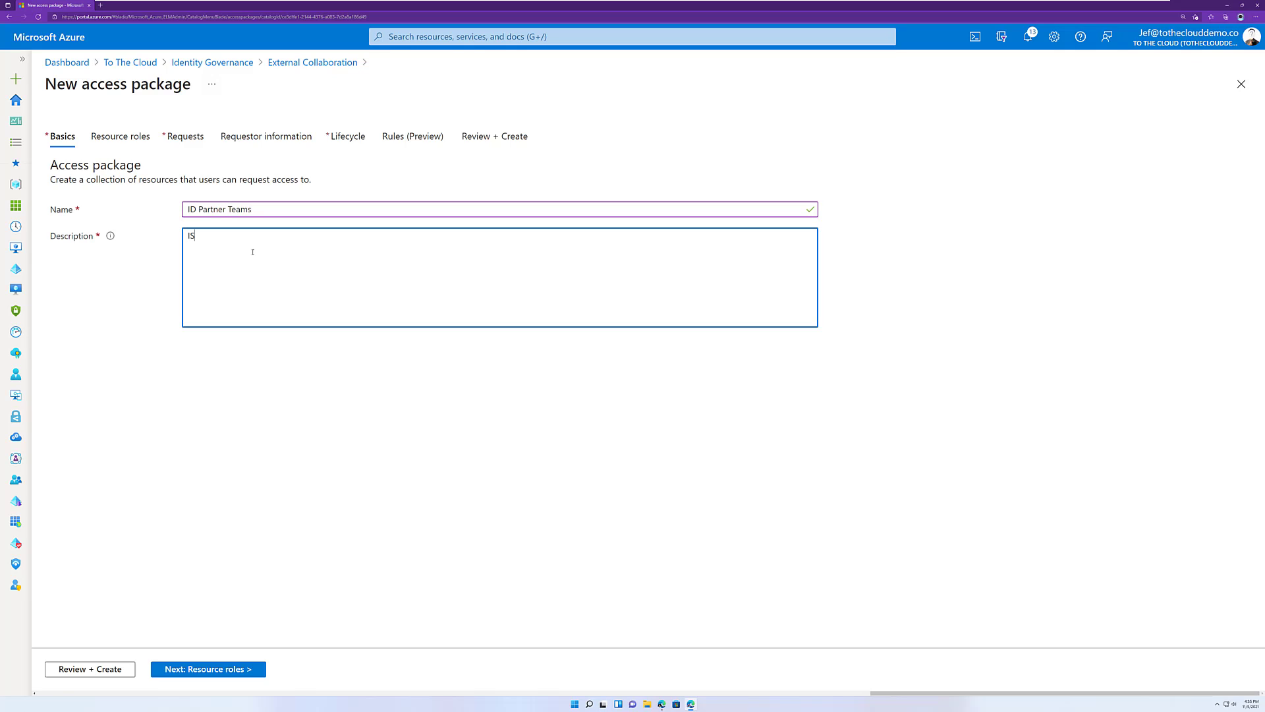
key("BackSpace")
type("D Partner Teams")
left_click(201, 672)
Add the ID Partner Project group to the access package's resource roles.
left_click(149, 197)
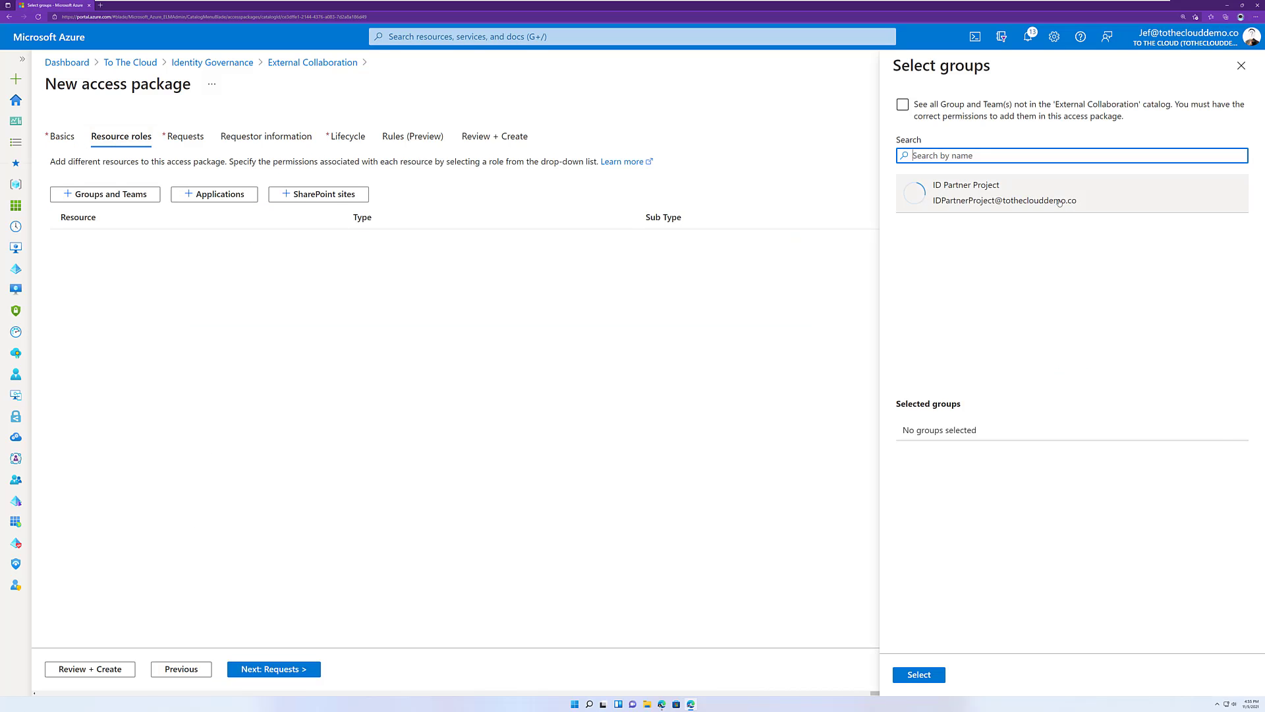
left_click(1048, 211)
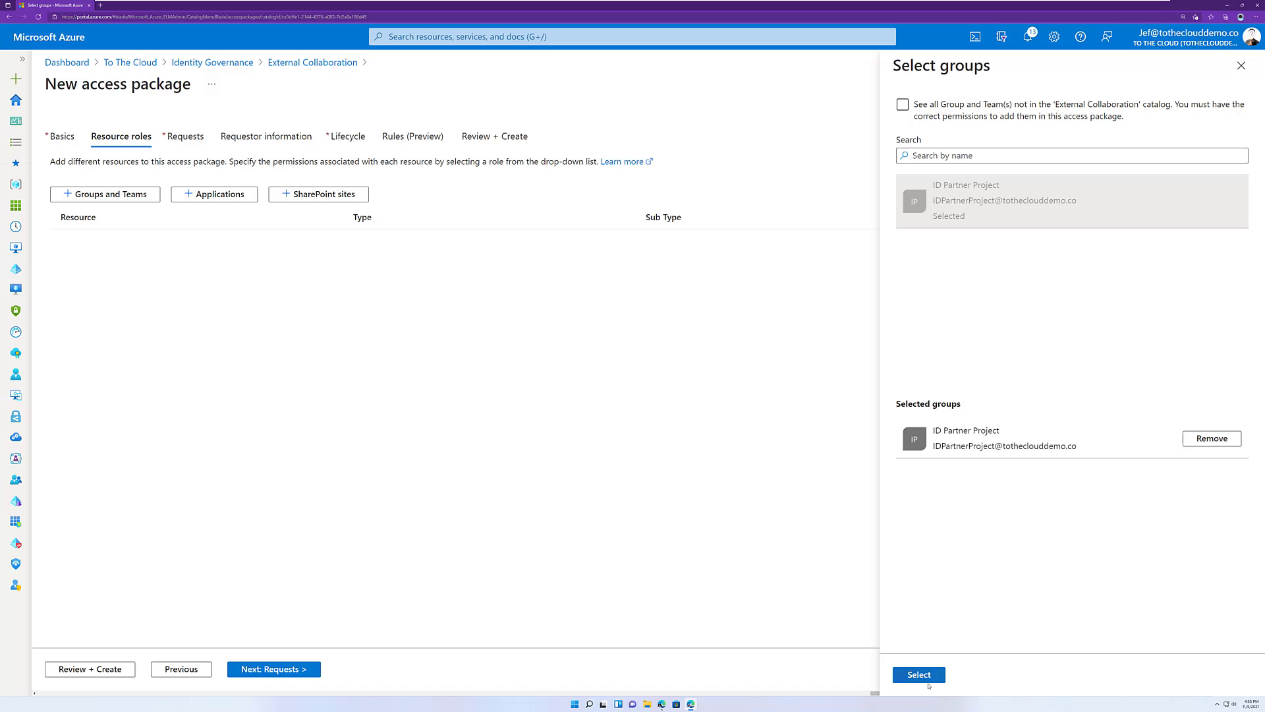
left_click(921, 675)
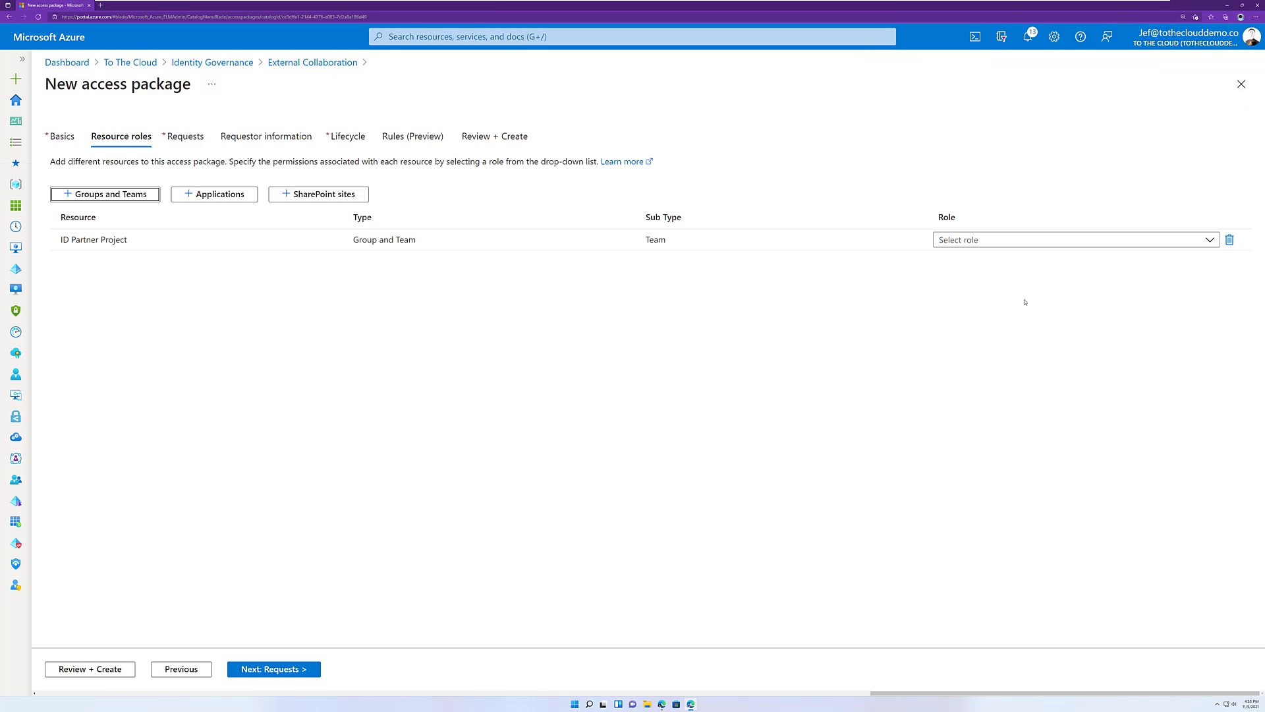
Assign the Member role to the ID Partner Project resource and continue to the request settings.
left_click(1034, 240)
left_click(954, 306)
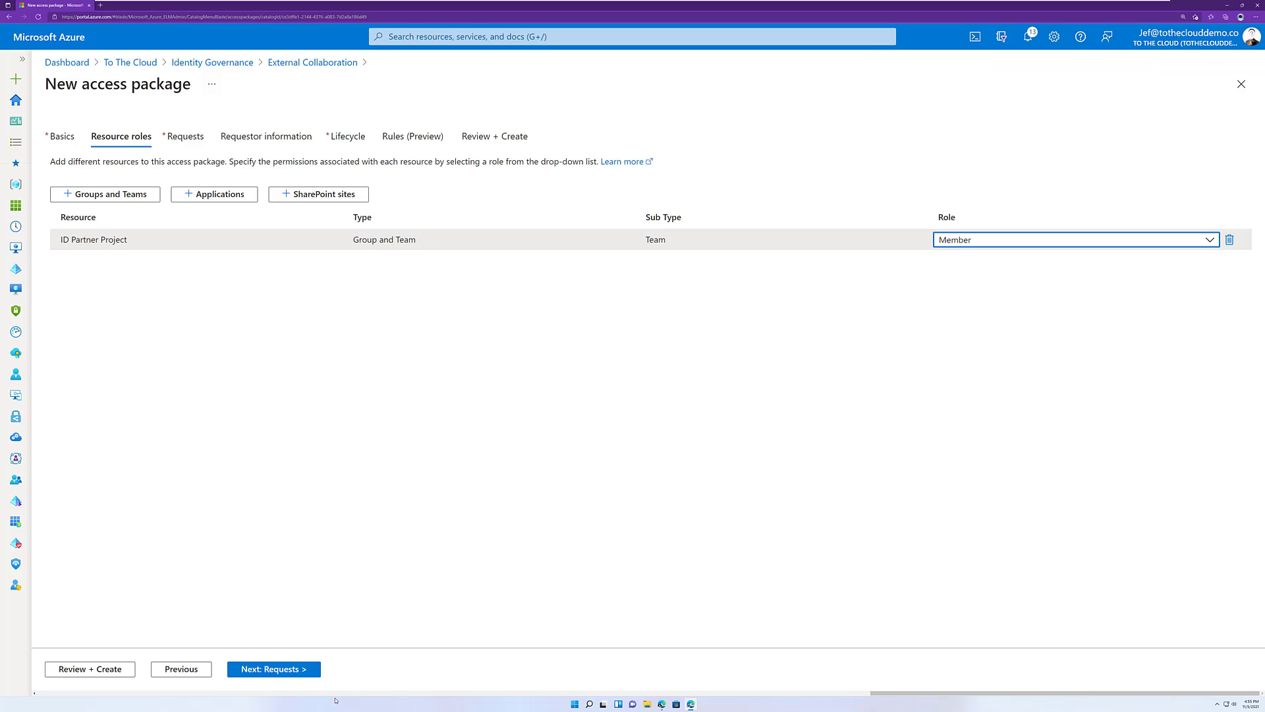
left_click(288, 670)
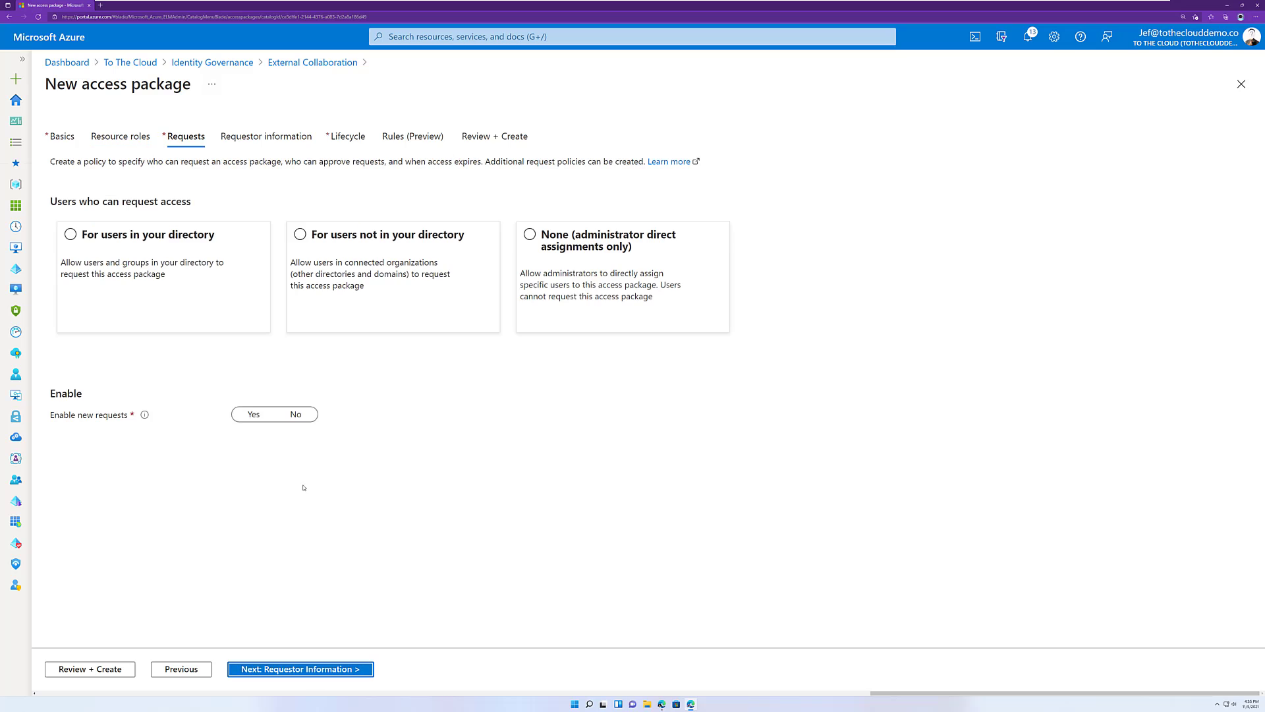
Allow users not in the directory from the connected organization ID Partner to request access, and enable new requests.
left_click(300, 234)
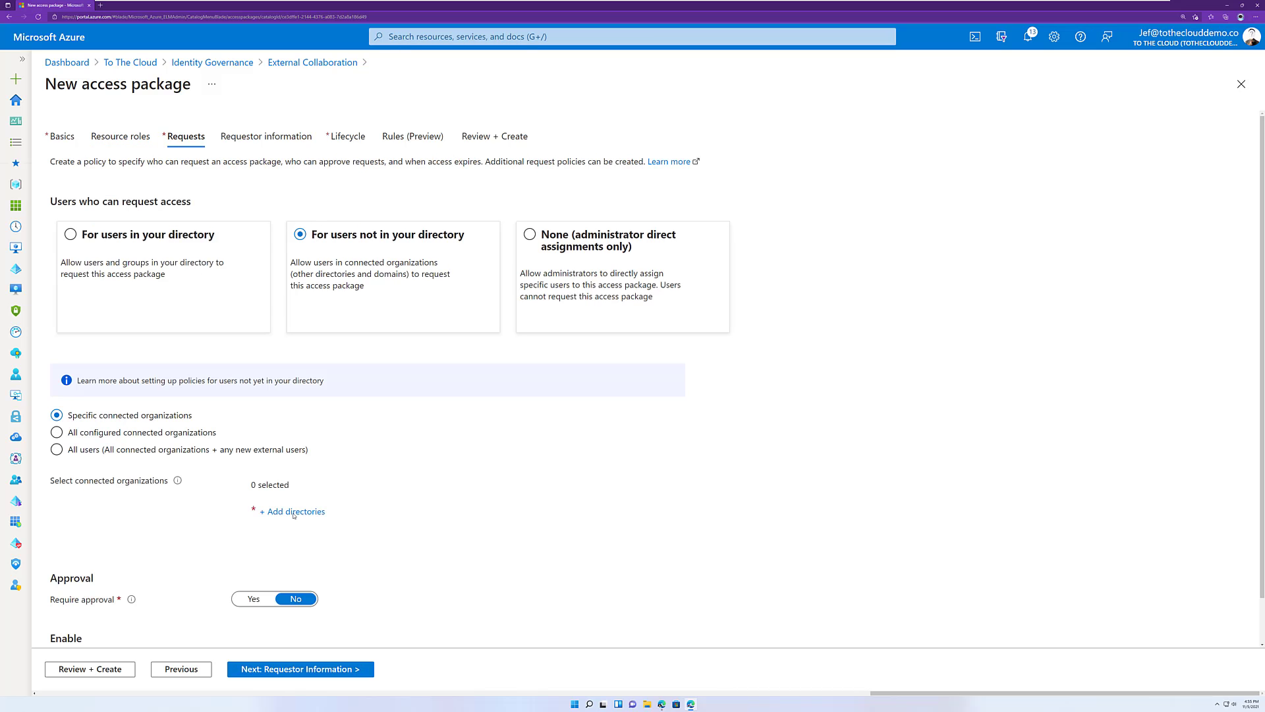
left_click_drag(304, 514, 321, 513)
left_click(324, 512)
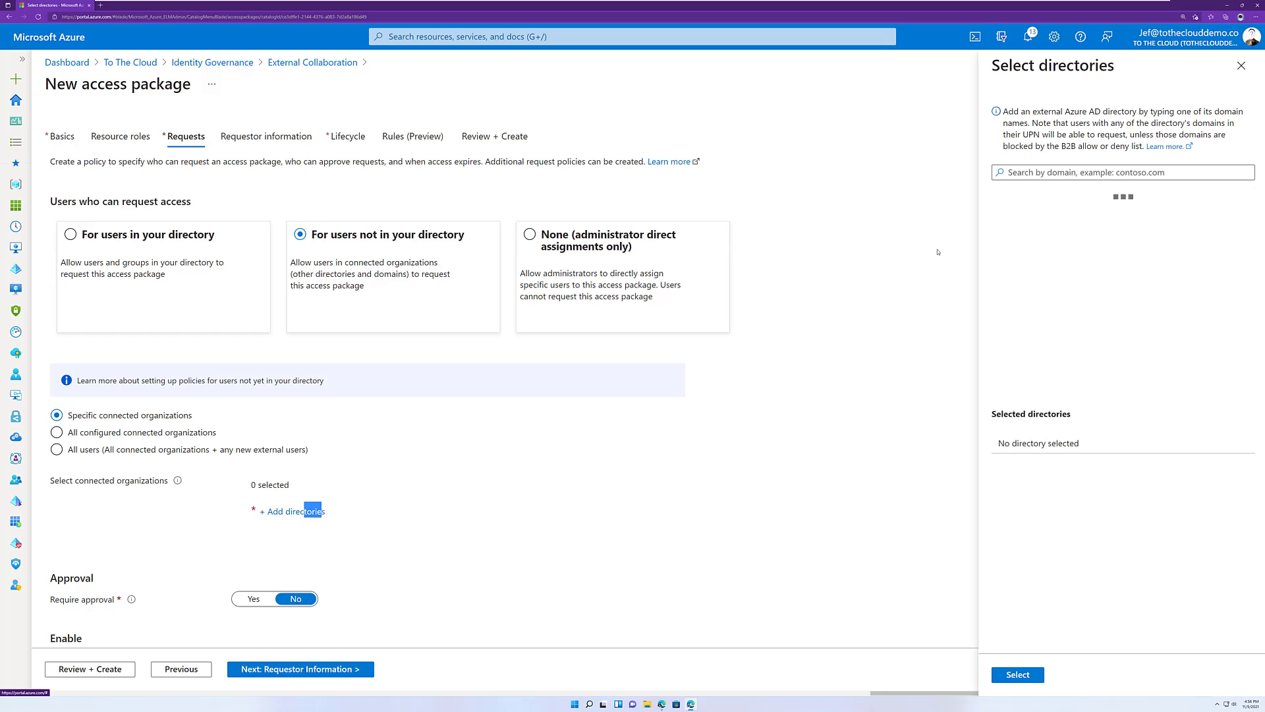
left_click(1044, 214)
left_click(1018, 674)
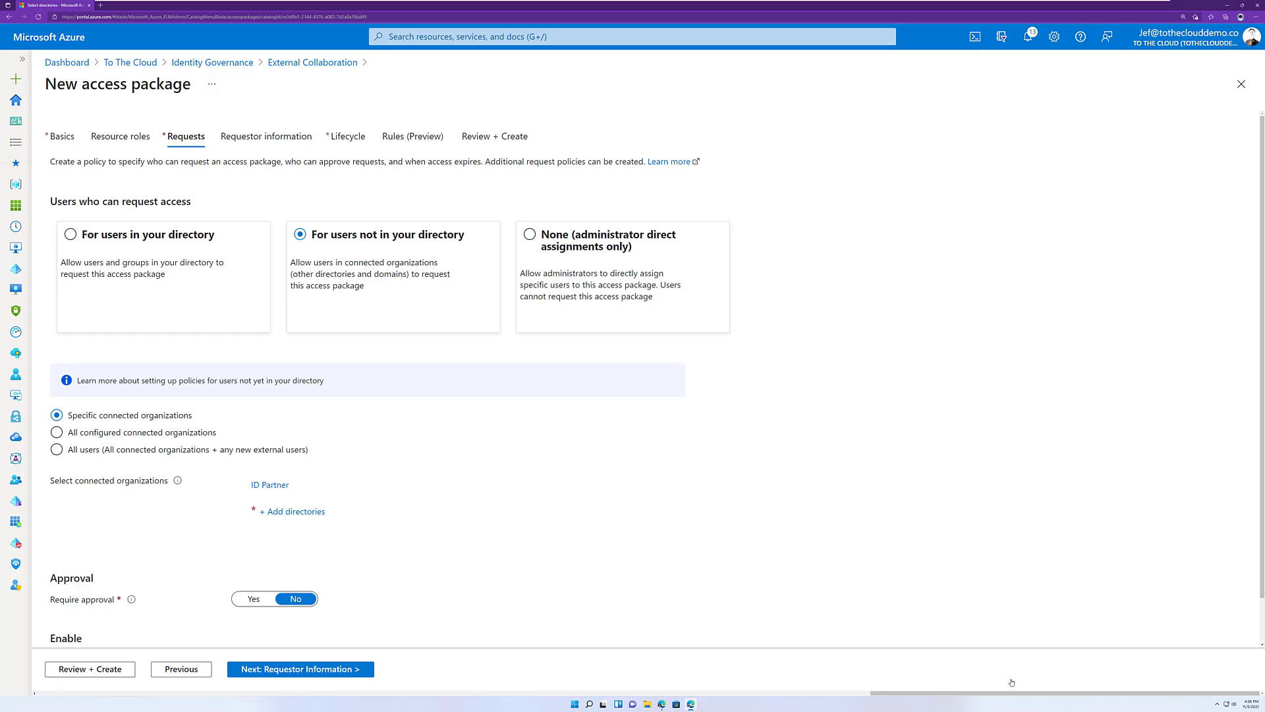
scroll(242, 588, "down", 1)
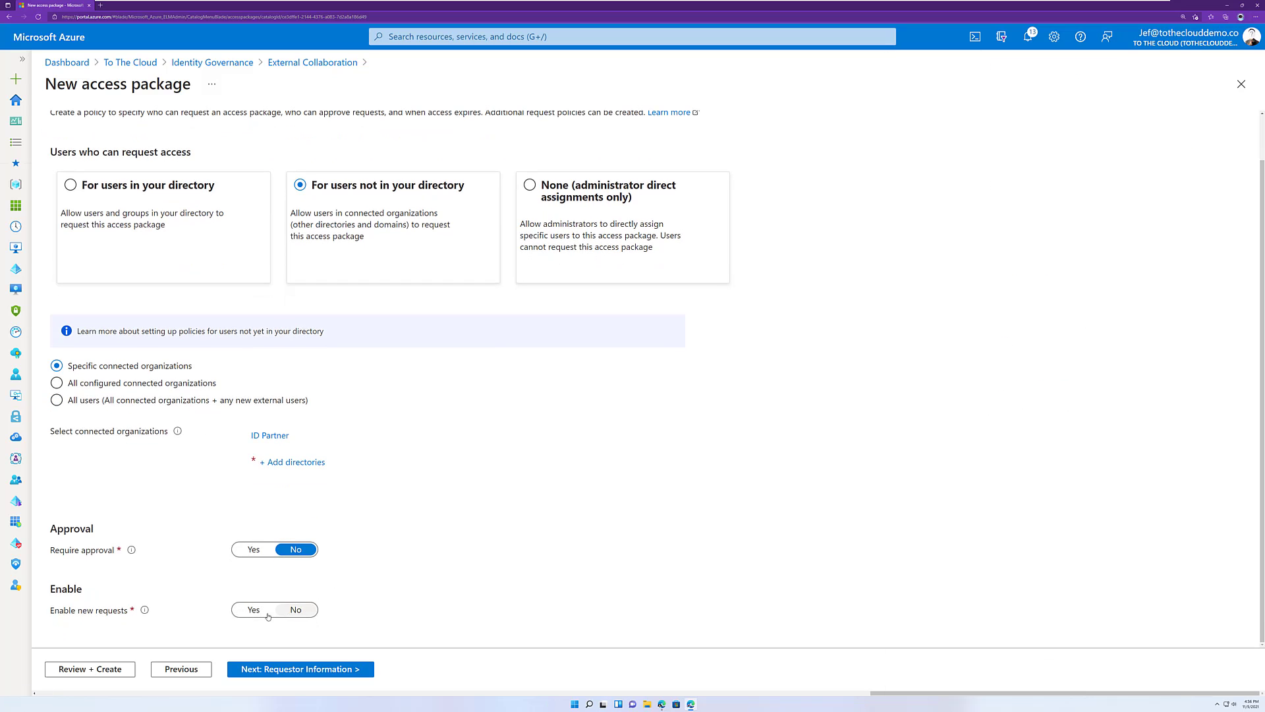
left_click(253, 610)
left_click(266, 670)
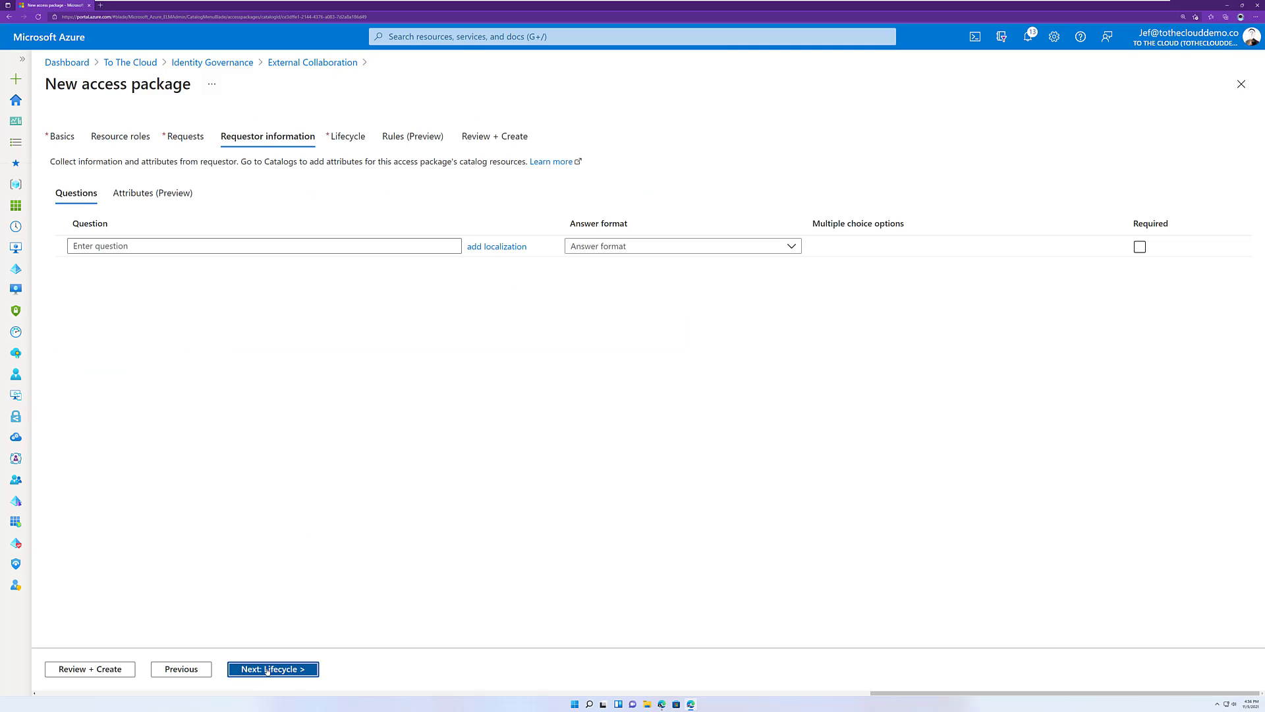
Skip the requestor questions and require access reviews in the package's lifecycle settings.
left_click(266, 670)
left_click(259, 287)
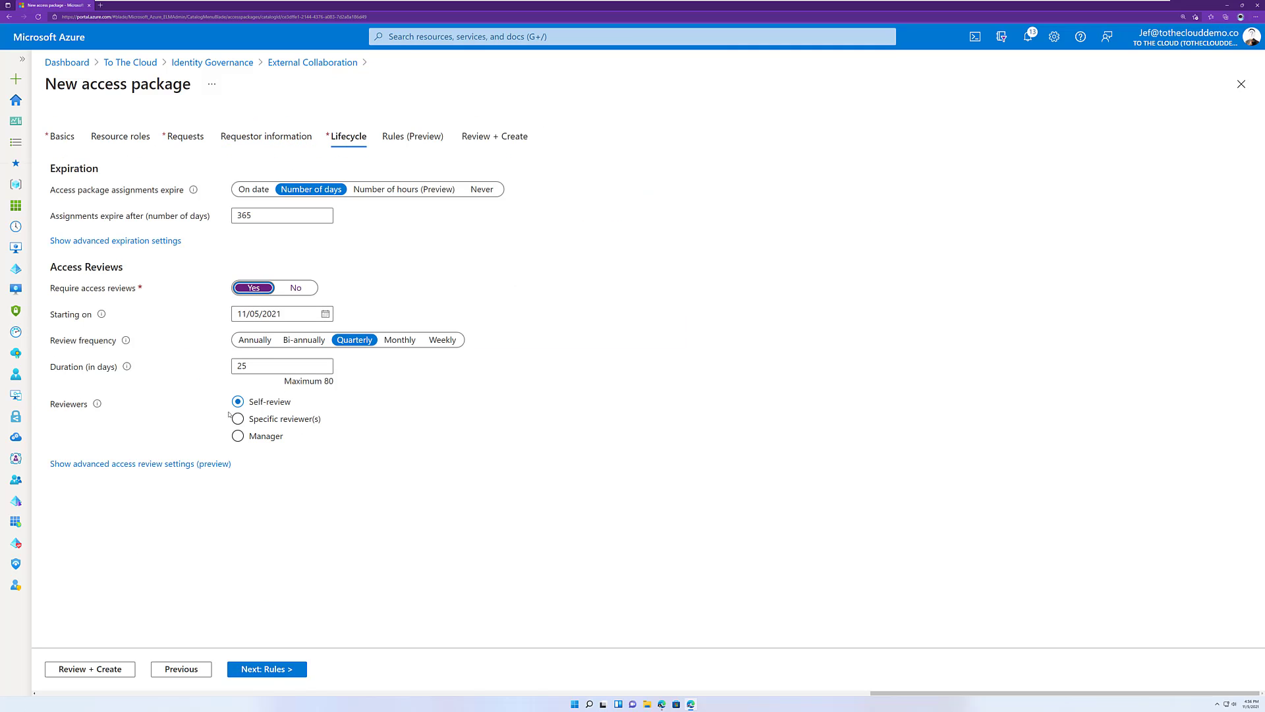
left_click(276, 675)
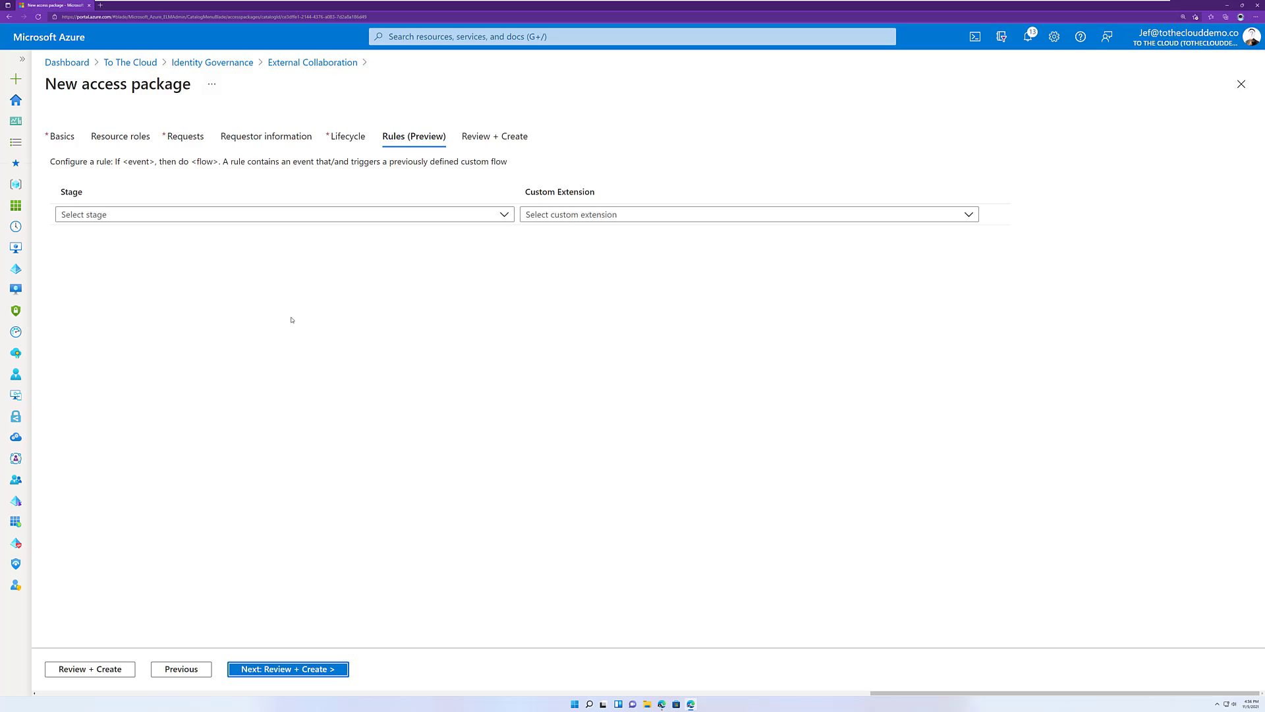
Add a rule running "Notify MS Teams when External User Joins" when Assignment is granted, and create the access package.
left_click(251, 216)
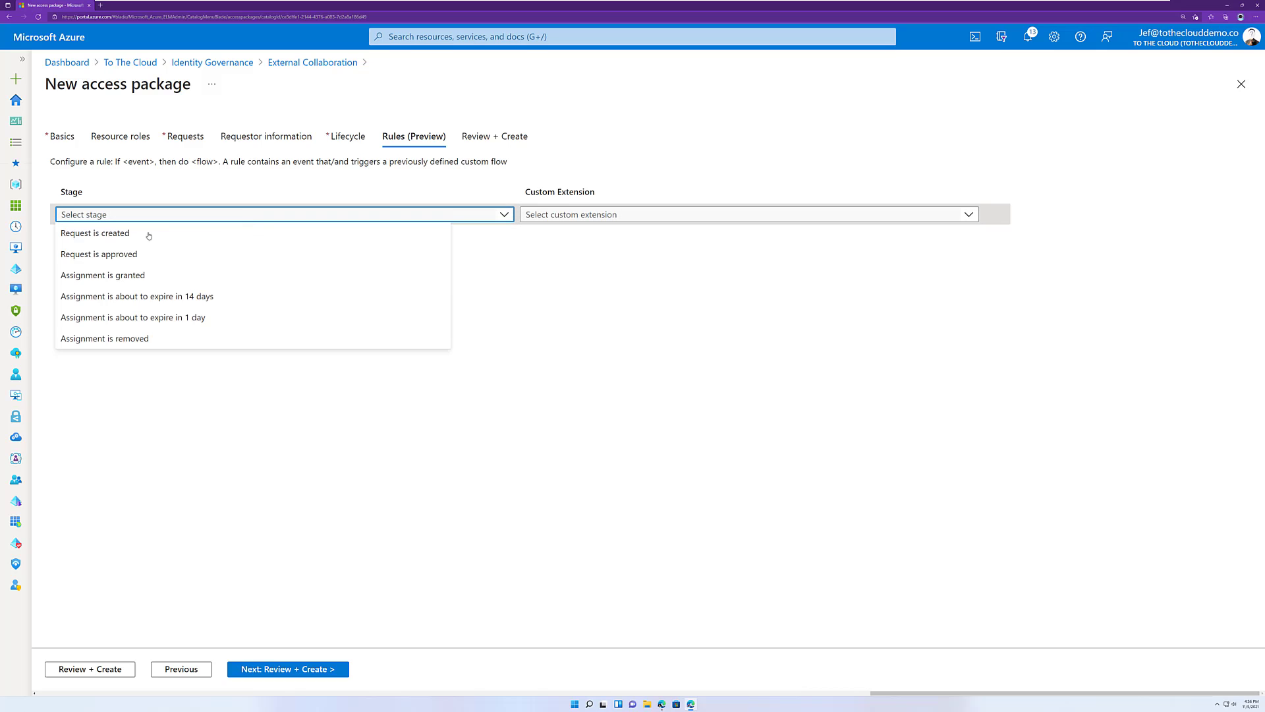
left_click(119, 277)
left_click(576, 216)
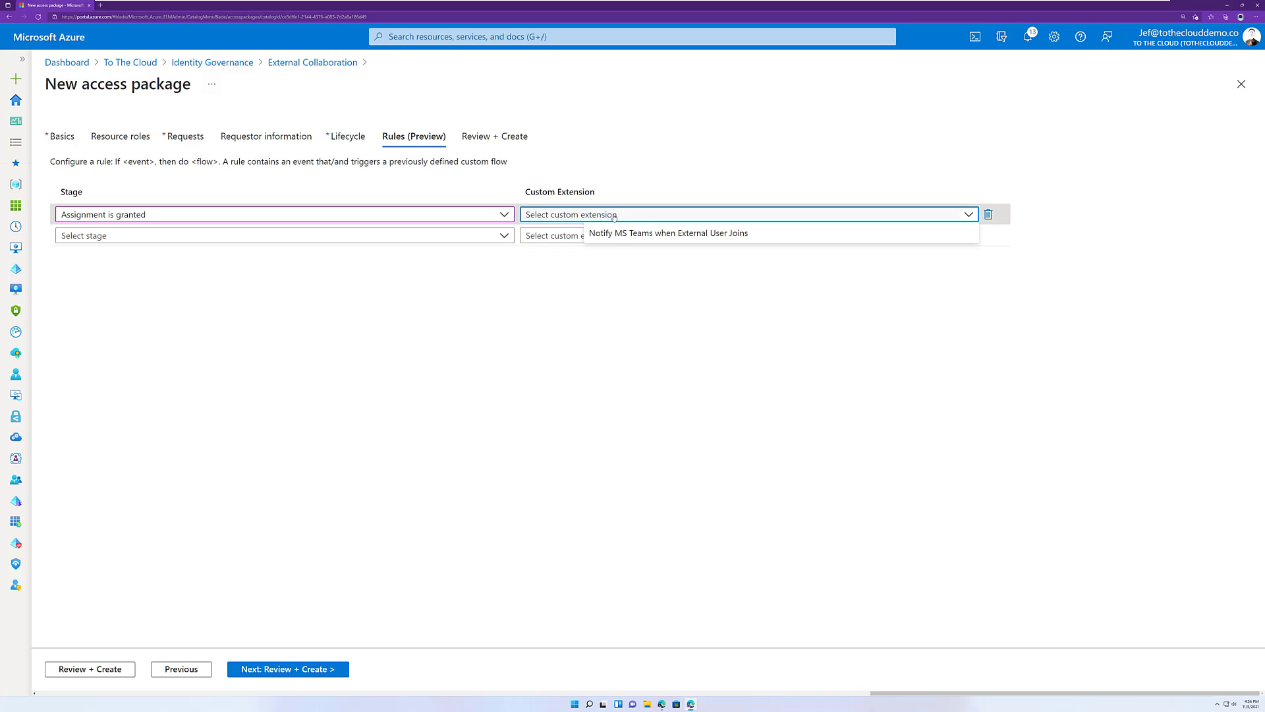
left_click(634, 233)
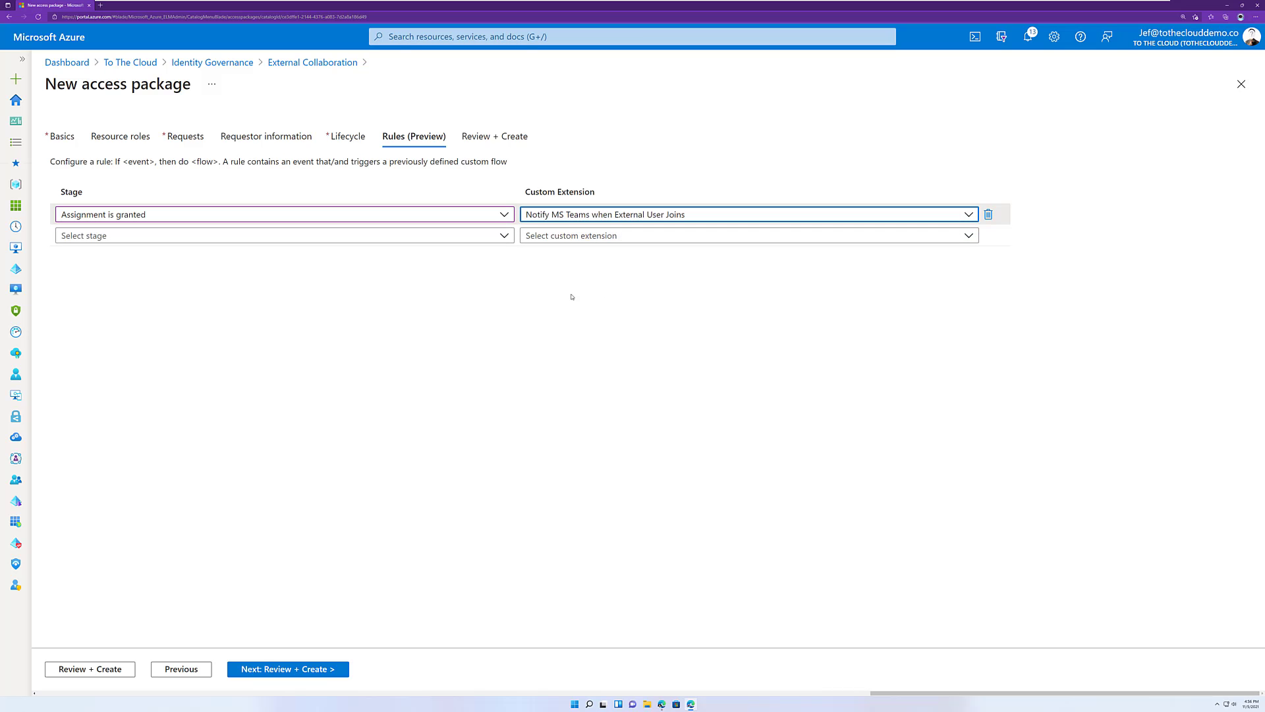
left_click(288, 670)
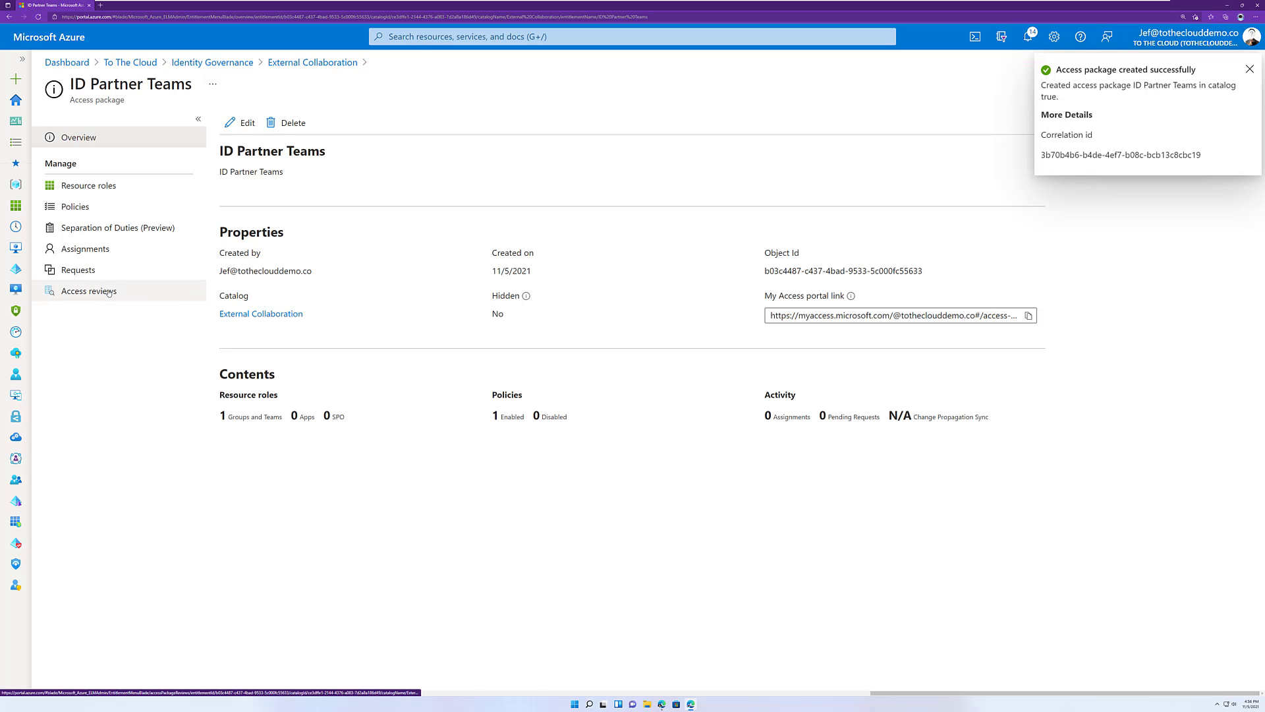
Open the Notify-MSTeams-ExternalUsers logic app from the External Collaboration catalog's custom extensions in the Logic app designer.
left_click(314, 63)
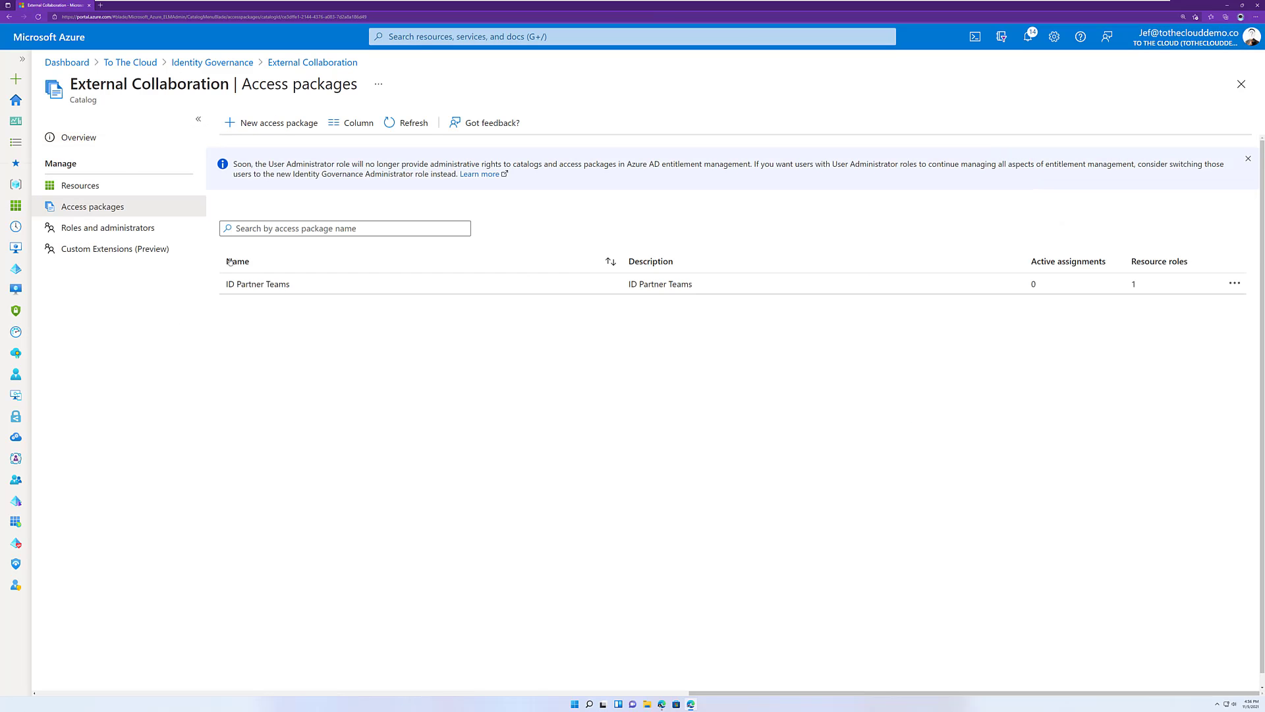
left_click(118, 248)
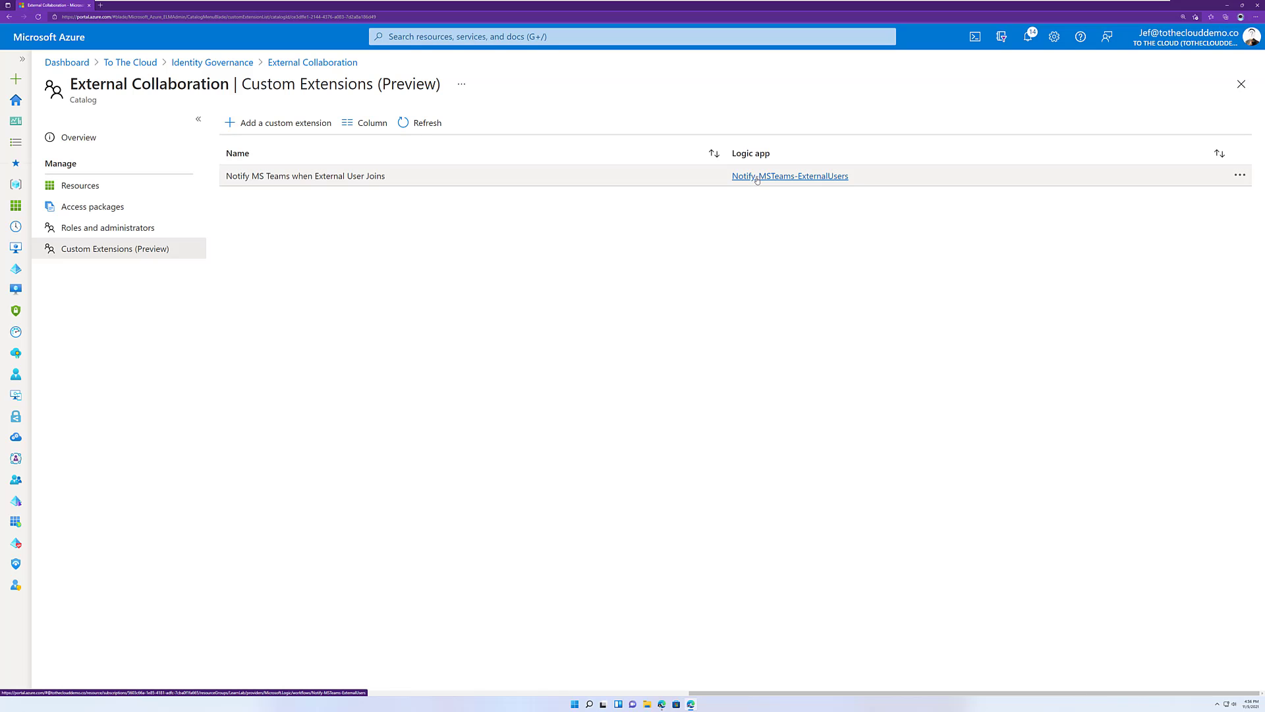
left_click(758, 176)
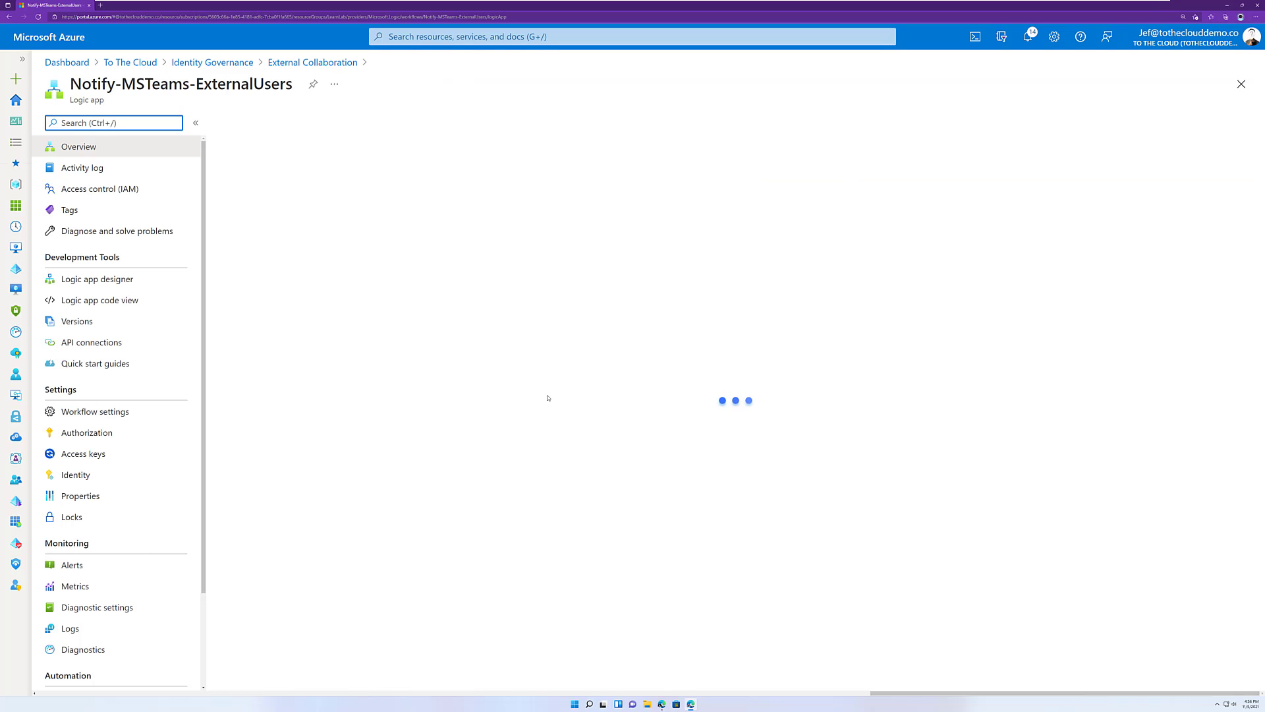
left_click(105, 280)
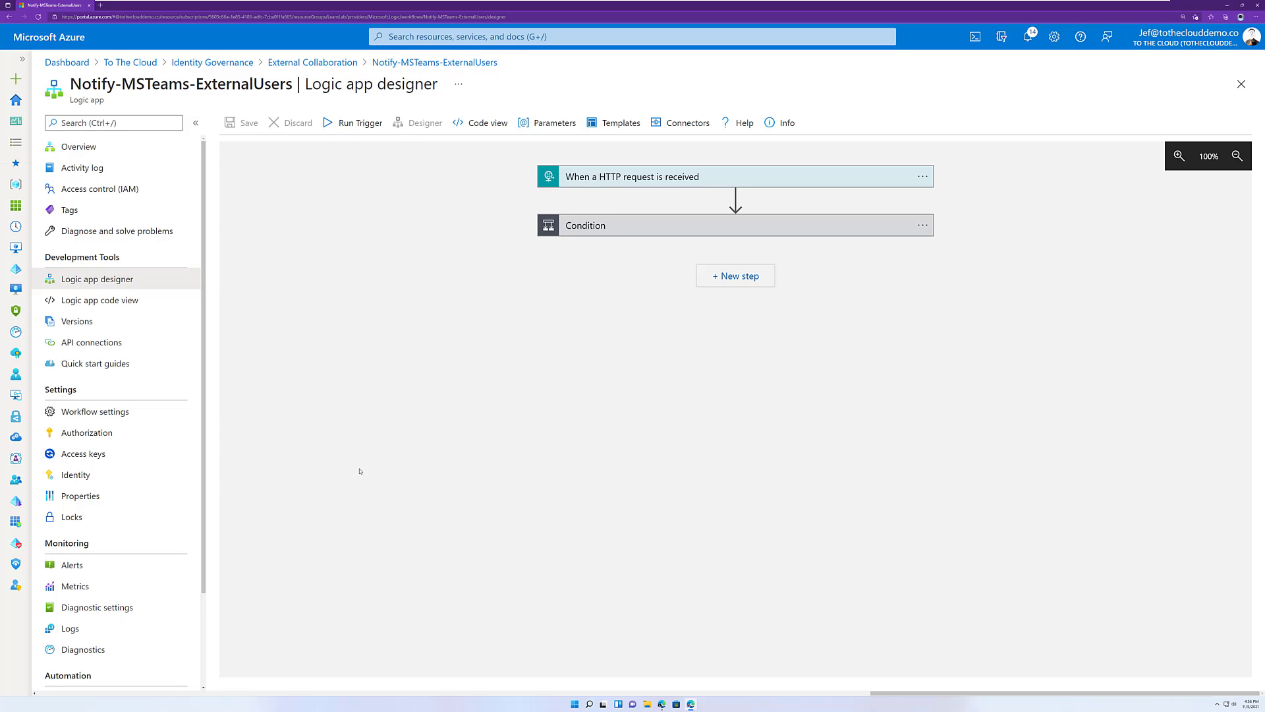
mouse_move(16, 563)
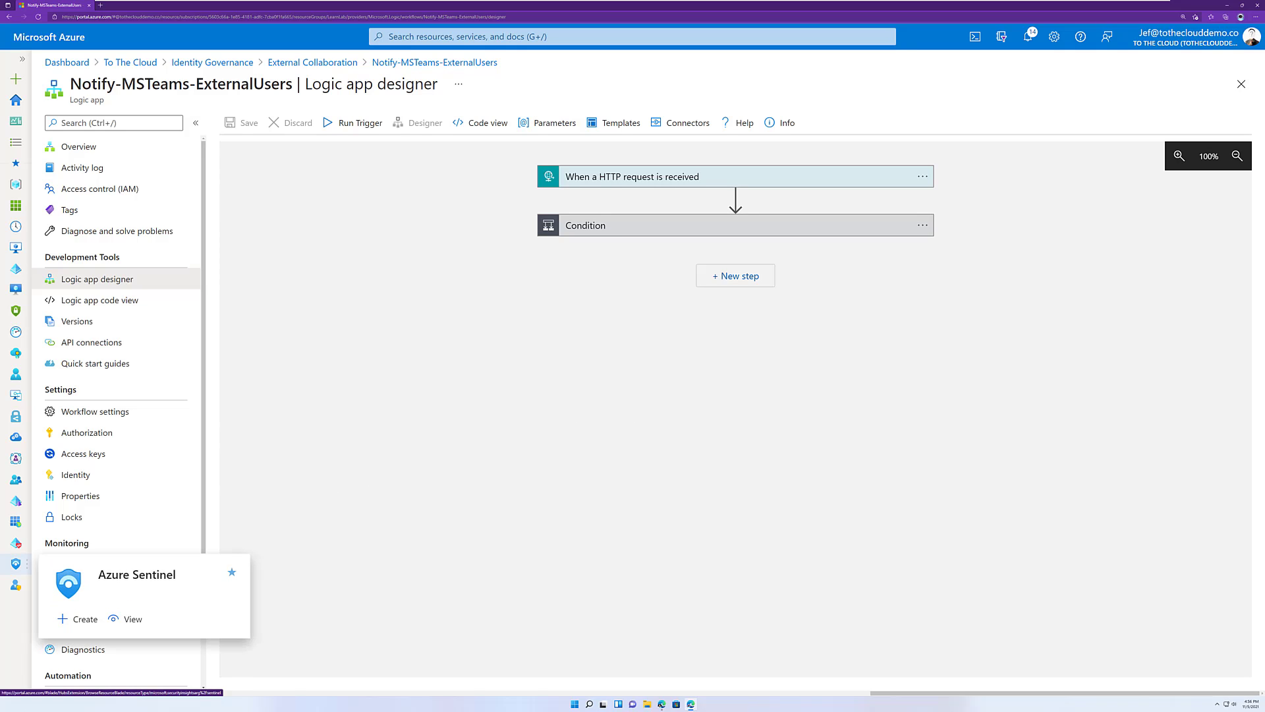